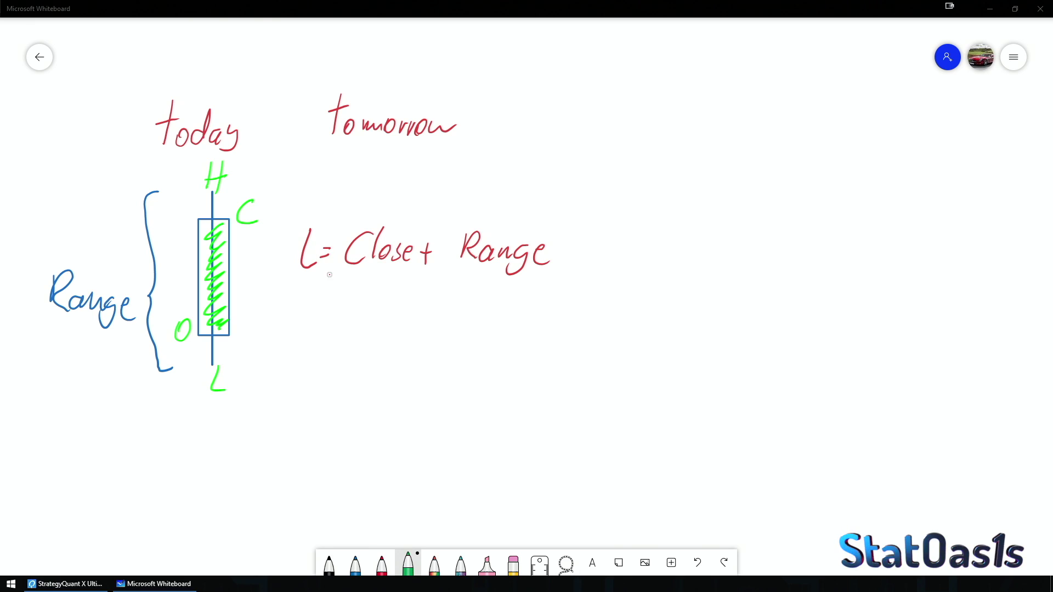
Step: Handwrite the short entry formula "S = Close - Range" beneath the long formula on the whiteboard
{"action": "mouse_move", "coordinate": [324, 292]}
{"action": "left_mouse_down"}
{"action": "mouse_move", "coordinate": [301, 322]}
{"action": "mouse_move", "coordinate": [340, 306]}
{"action": "mouse_move", "coordinate": [345, 316]}
{"action": "left_mouse_up"}
{"action": "mouse_move", "coordinate": [386, 292]}
{"action": "left_mouse_down"}
{"action": "mouse_move", "coordinate": [379, 315]}
{"action": "mouse_move", "coordinate": [413, 315]}
{"action": "left_mouse_up"}
{"action": "mouse_move", "coordinate": [420, 301]}
{"action": "left_mouse_down"}
{"action": "mouse_move", "coordinate": [415, 315]}
{"action": "mouse_move", "coordinate": [430, 313]}
{"action": "left_mouse_up"}
{"action": "mouse_move", "coordinate": [445, 308]}
{"action": "left_mouse_down"}
{"action": "mouse_move", "coordinate": [540, 308]}
{"action": "mouse_move", "coordinate": [535, 322]}
{"action": "mouse_move", "coordinate": [572, 316]}
{"action": "left_mouse_up"}
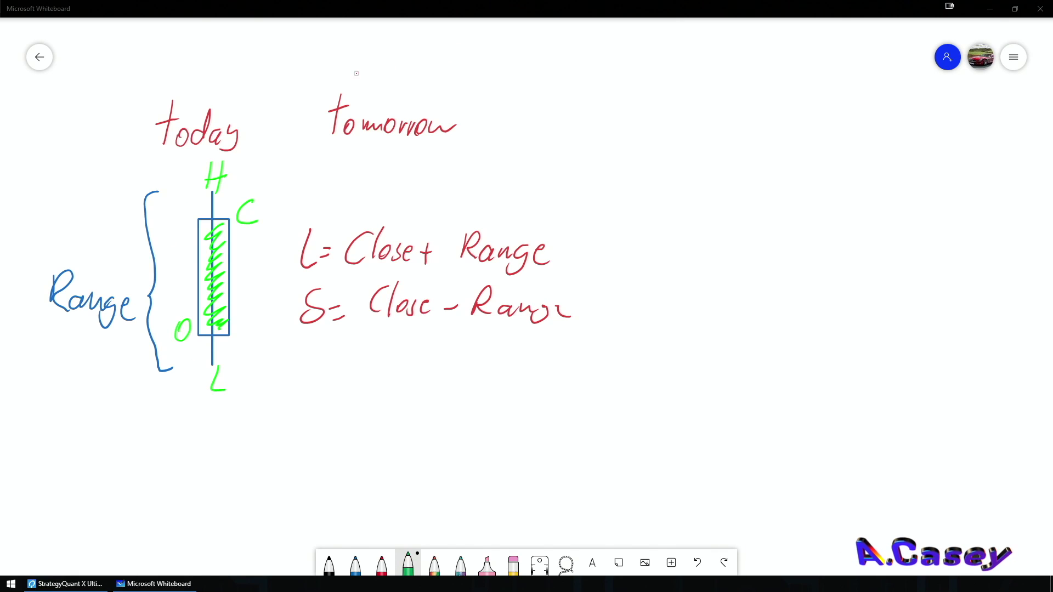
Step: Sketch breakout lines above "tomorrow" and below the formulas, with an upward arrow through the upper line and a downward arrow through the lower
{"action": "mouse_move", "coordinate": [337, 72]}
{"action": "left_mouse_down"}
{"action": "mouse_move", "coordinate": [423, 63]}
{"action": "mouse_move", "coordinate": [342, 81]}
{"action": "mouse_move", "coordinate": [420, 69]}
{"action": "left_mouse_up"}
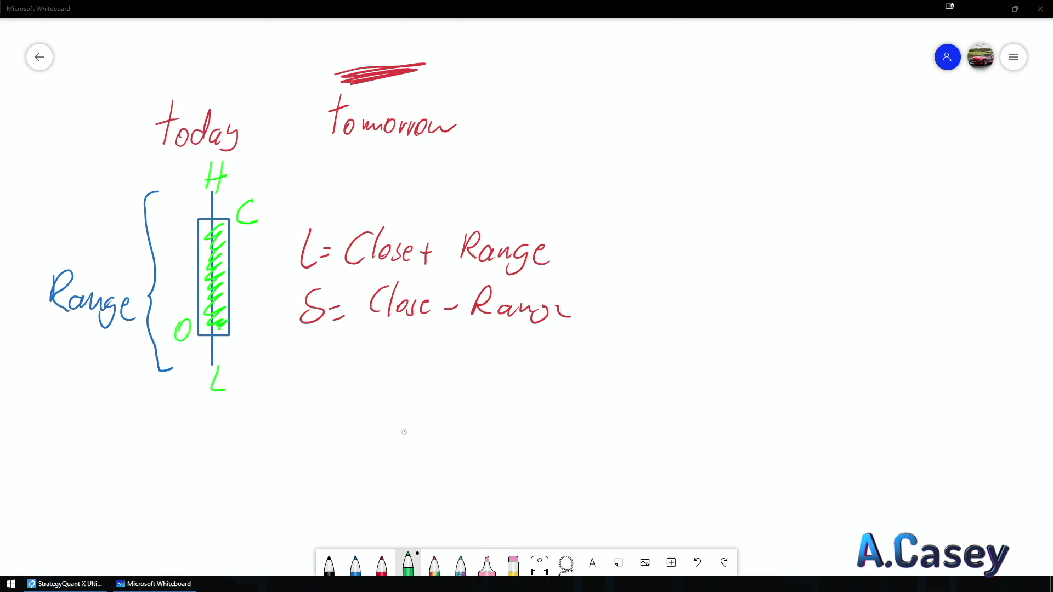
{"action": "mouse_move", "coordinate": [377, 479]}
{"action": "left_mouse_down"}
{"action": "mouse_move", "coordinate": [412, 475]}
{"action": "mouse_move", "coordinate": [365, 486]}
{"action": "mouse_move", "coordinate": [370, 503]}
{"action": "mouse_move", "coordinate": [383, 490]}
{"action": "left_mouse_up"}
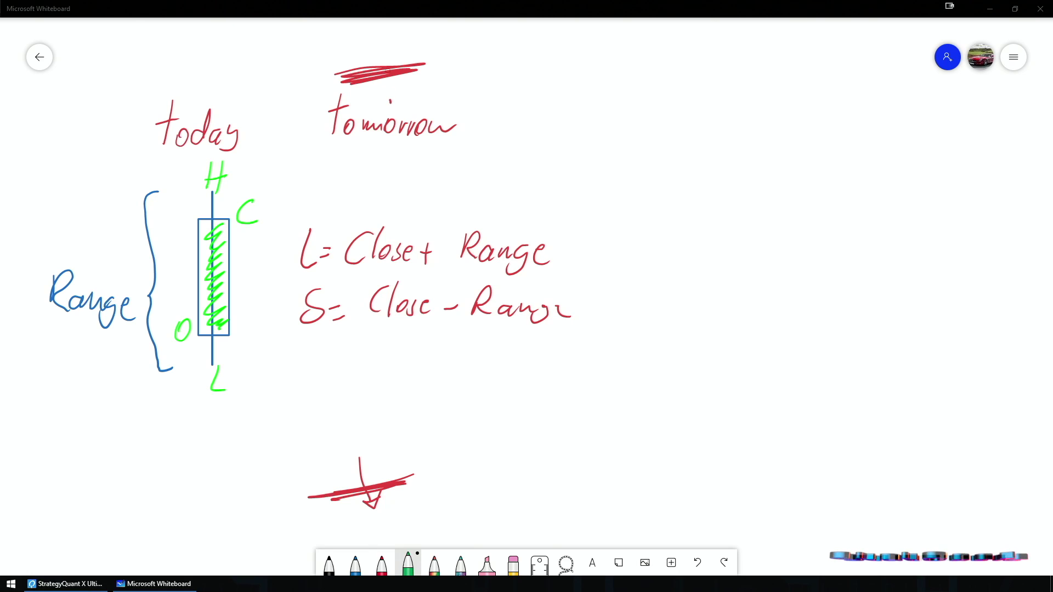
{"action": "left_click_drag", "start_coordinate": [390, 102], "coordinate": [387, 55]}
{"action": "left_click_drag", "start_coordinate": [376, 65], "coordinate": [396, 59]}
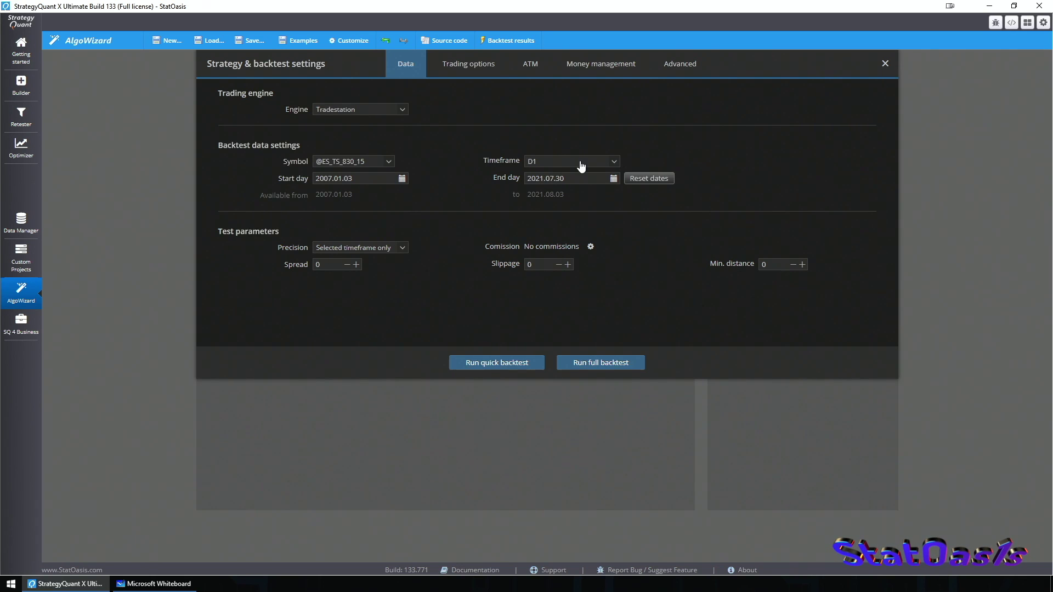
Step: Review the available backtest symbols and the money management settings, leaving the settings without changes
{"action": "left_click", "coordinate": [375, 164]}
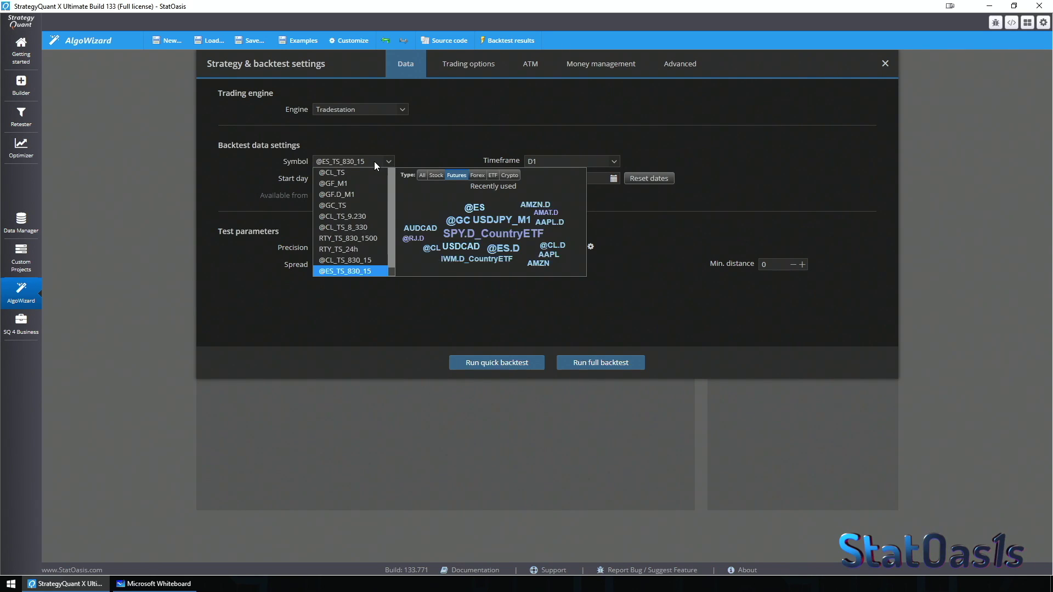
{"action": "left_click", "coordinate": [446, 136]}
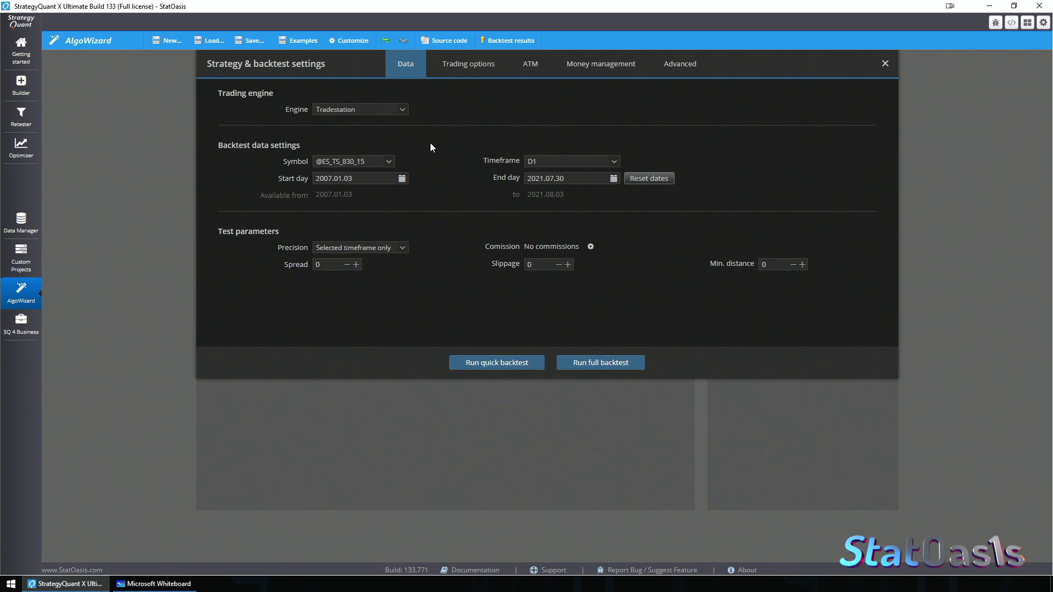
{"action": "left_click", "coordinate": [606, 66]}
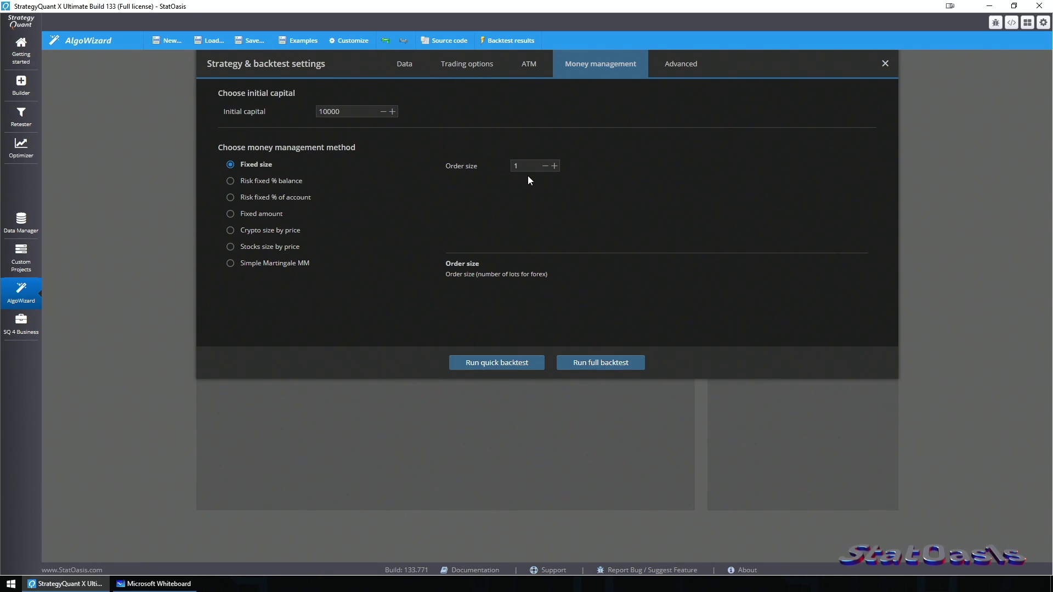
{"action": "left_click", "coordinate": [401, 384]}
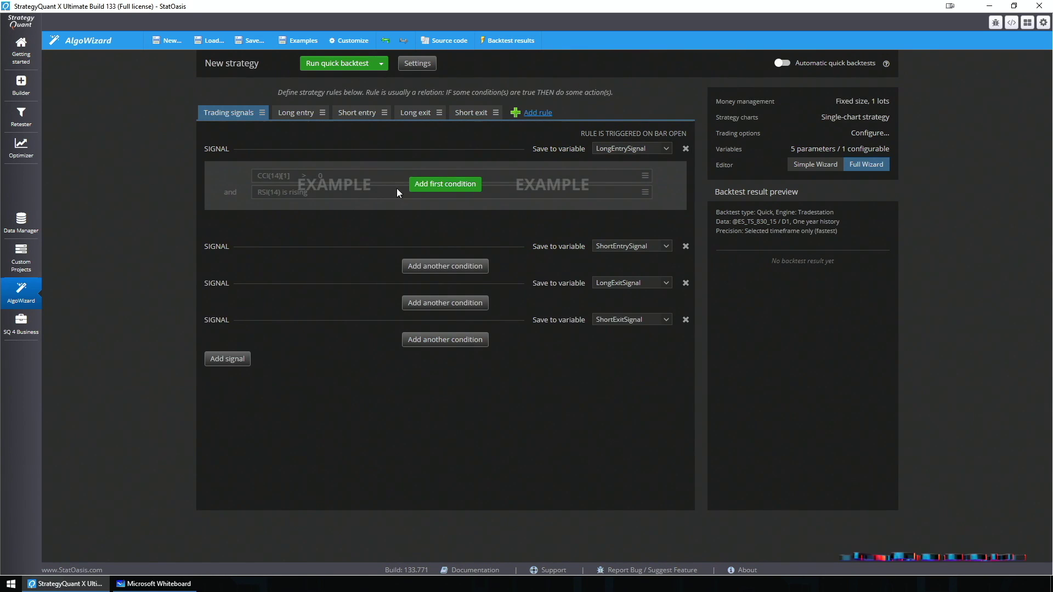
Step: Add a Boolean condition with the value true to the LongEntrySignal signal
{"action": "left_click", "coordinate": [427, 186]}
{"action": "left_click", "coordinate": [427, 371]}
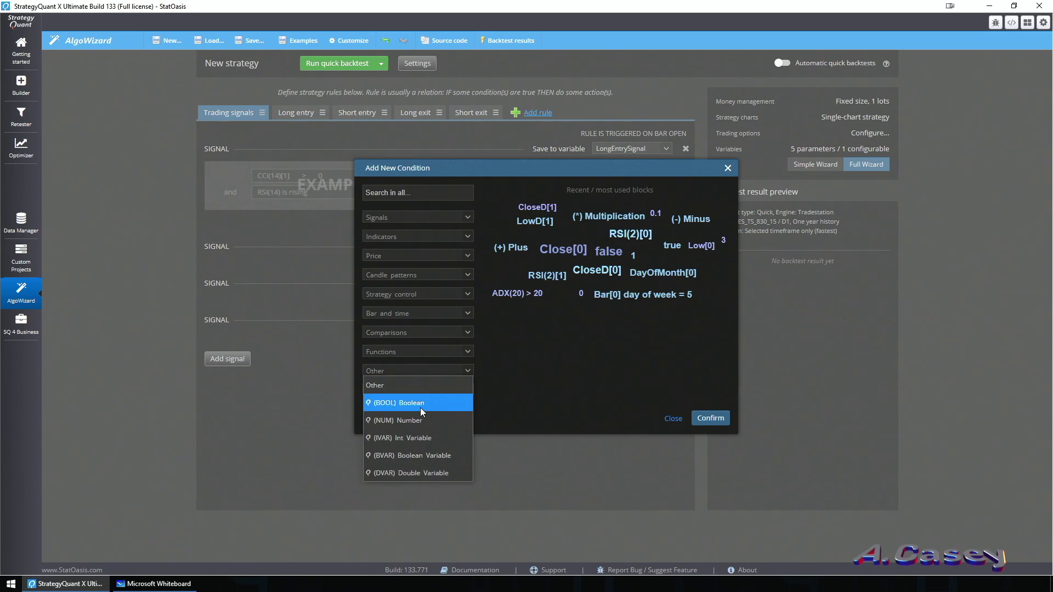
{"action": "left_click", "coordinate": [406, 402]}
{"action": "left_click", "coordinate": [583, 258]}
{"action": "left_click", "coordinate": [584, 275]}
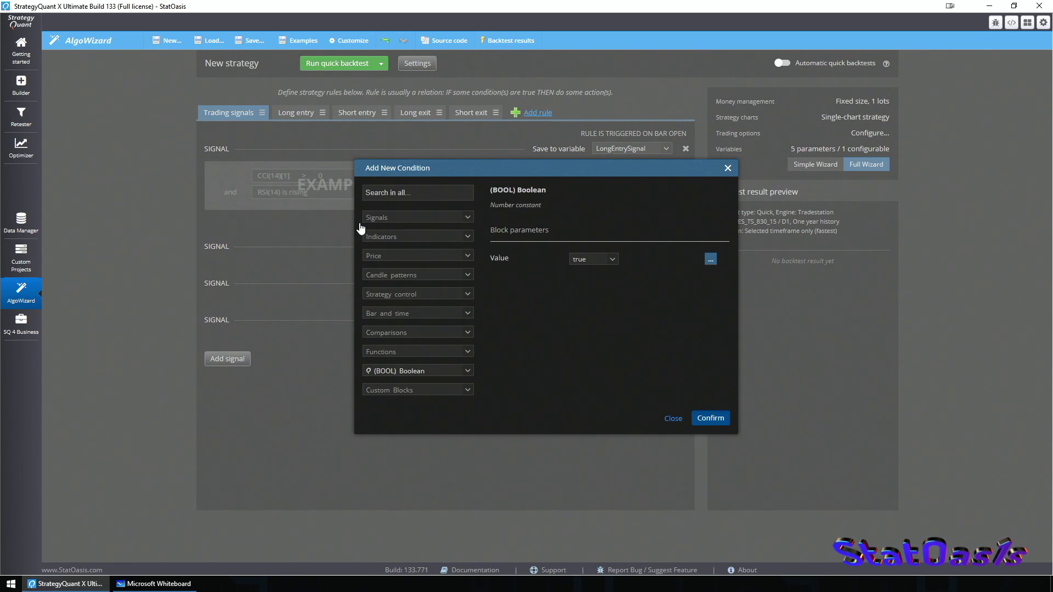
{"action": "left_click", "coordinate": [711, 418]}
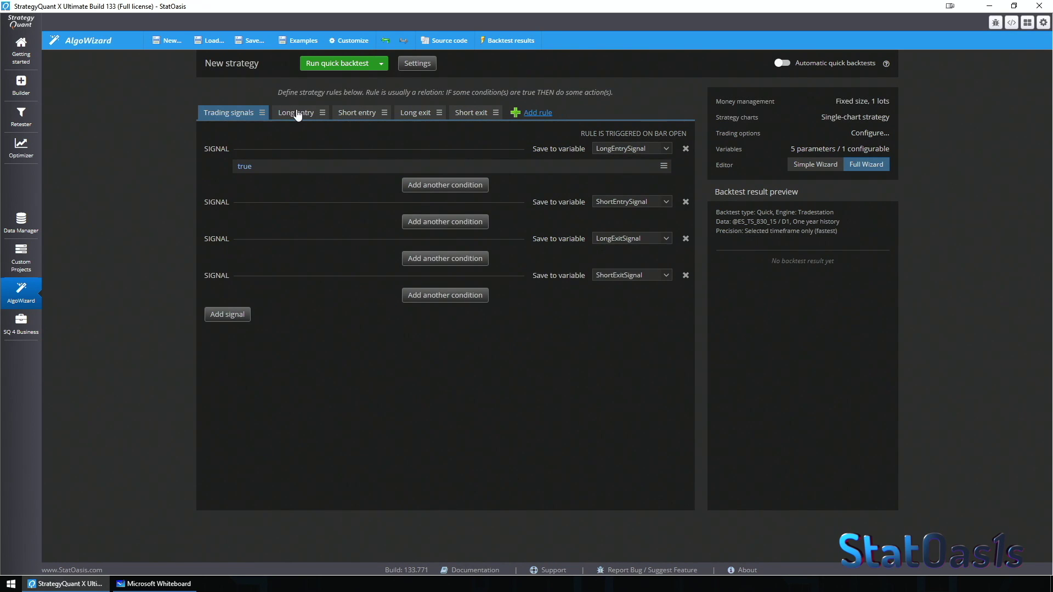
Step: Delete the EnterAtMarket action from the Long entry rule
{"action": "left_click", "coordinate": [297, 114]}
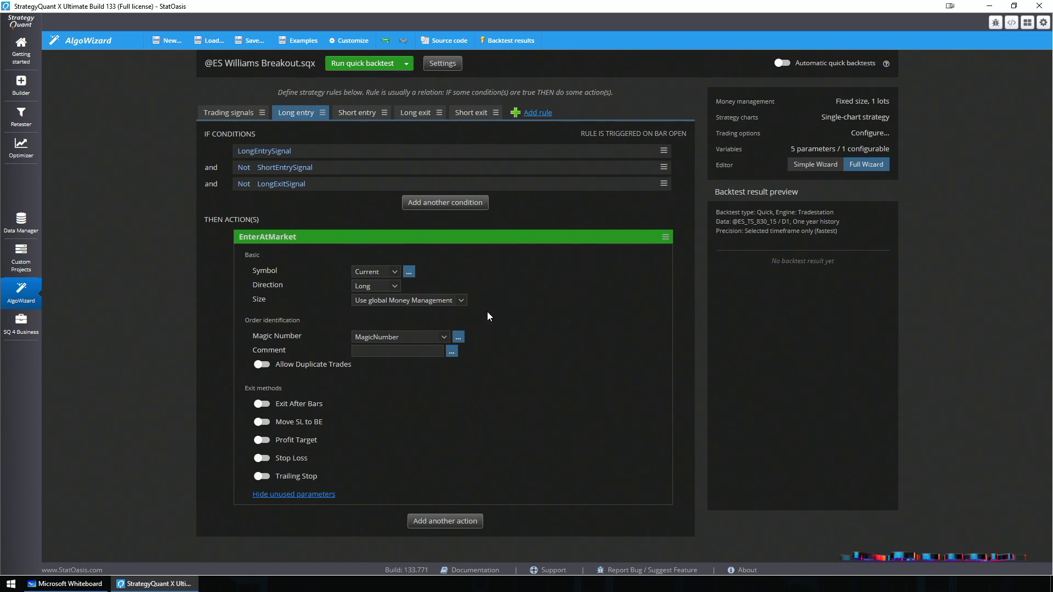
{"action": "left_click", "coordinate": [667, 237]}
{"action": "left_click", "coordinate": [609, 297]}
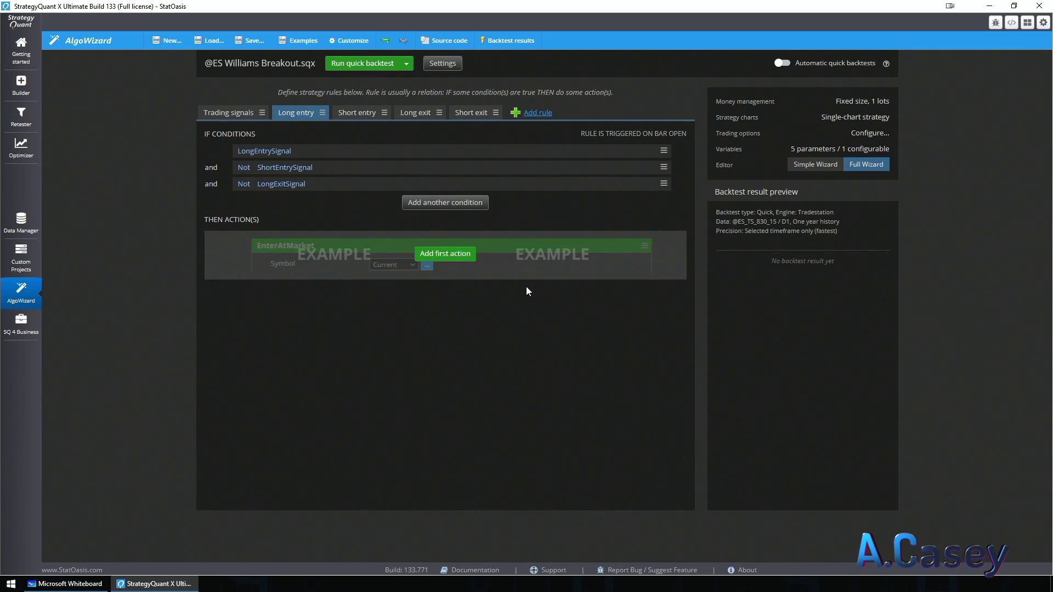
Step: Add an Enter at stop action to the Long entry rule
{"action": "left_click", "coordinate": [446, 256]}
{"action": "left_click", "coordinate": [374, 275]}
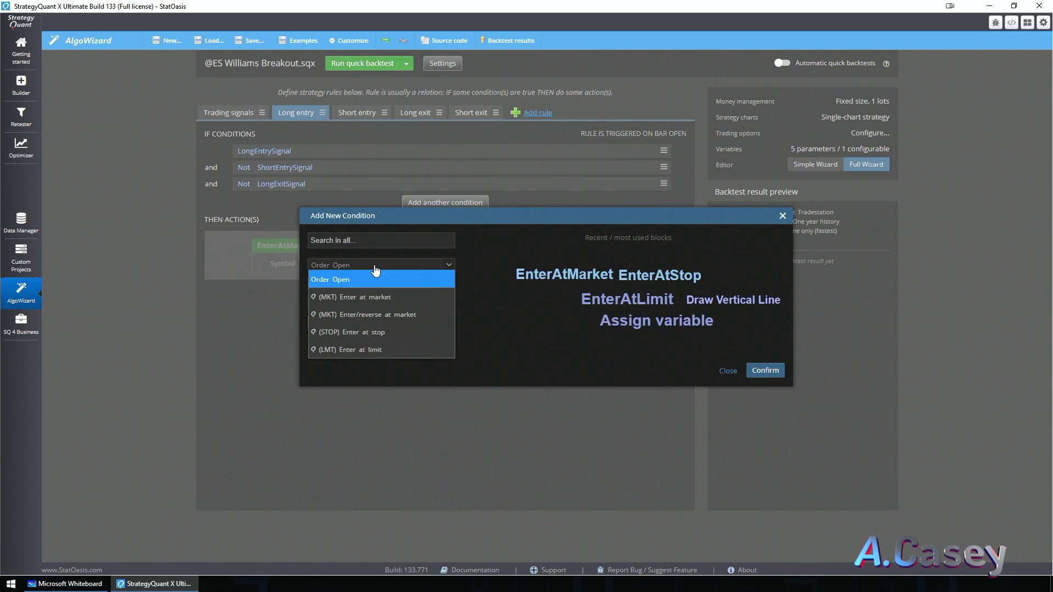
{"action": "left_click", "coordinate": [367, 332]}
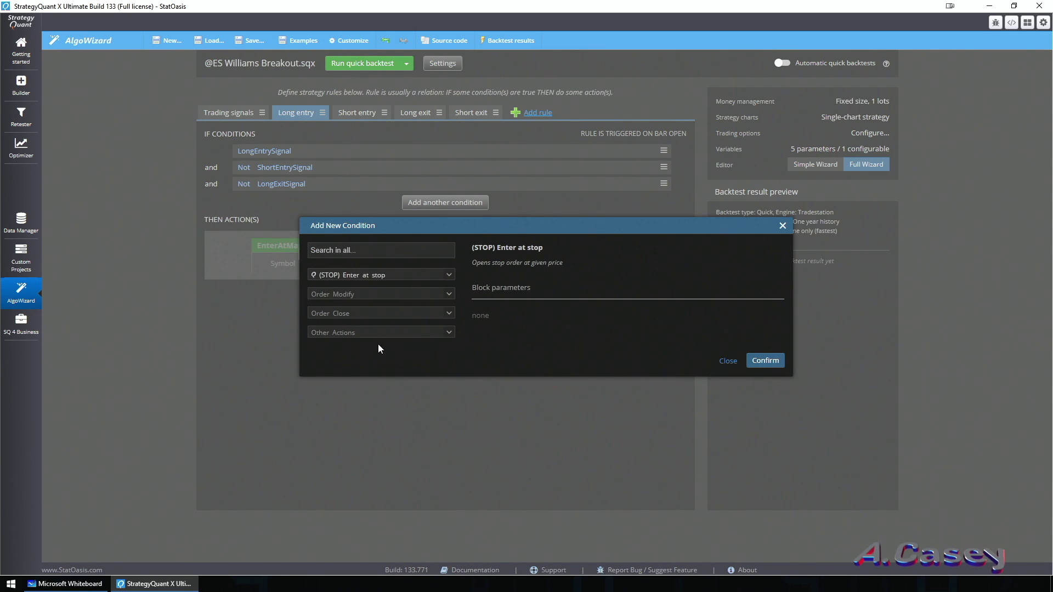
{"action": "left_click", "coordinate": [765, 361]}
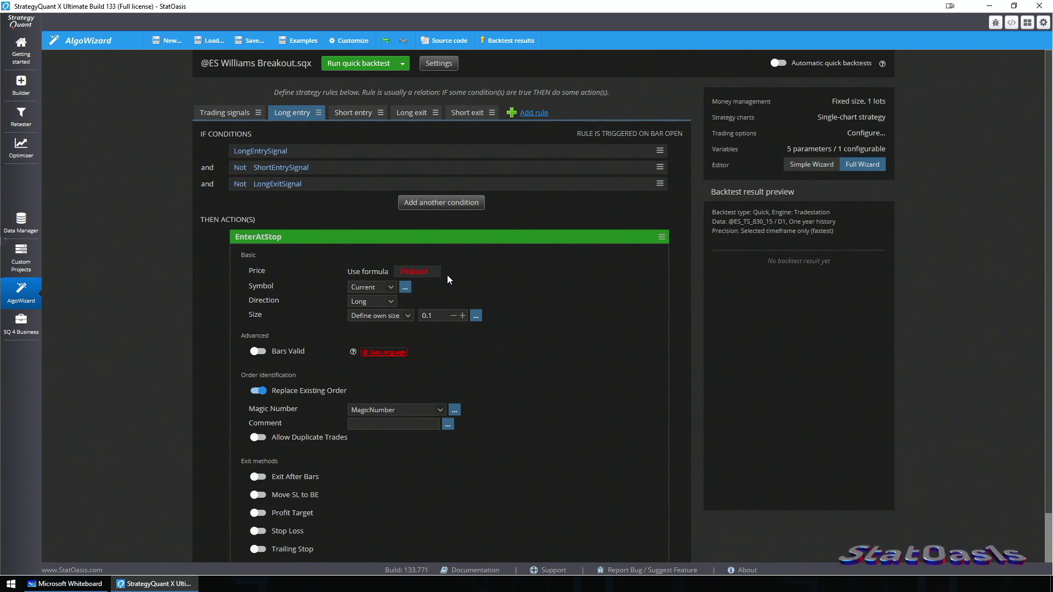
Step: Set the stop order's size to Use global Money Management and its price formula to Close[0] + (1 * BarRange()[0])
{"action": "left_click", "coordinate": [380, 316]}
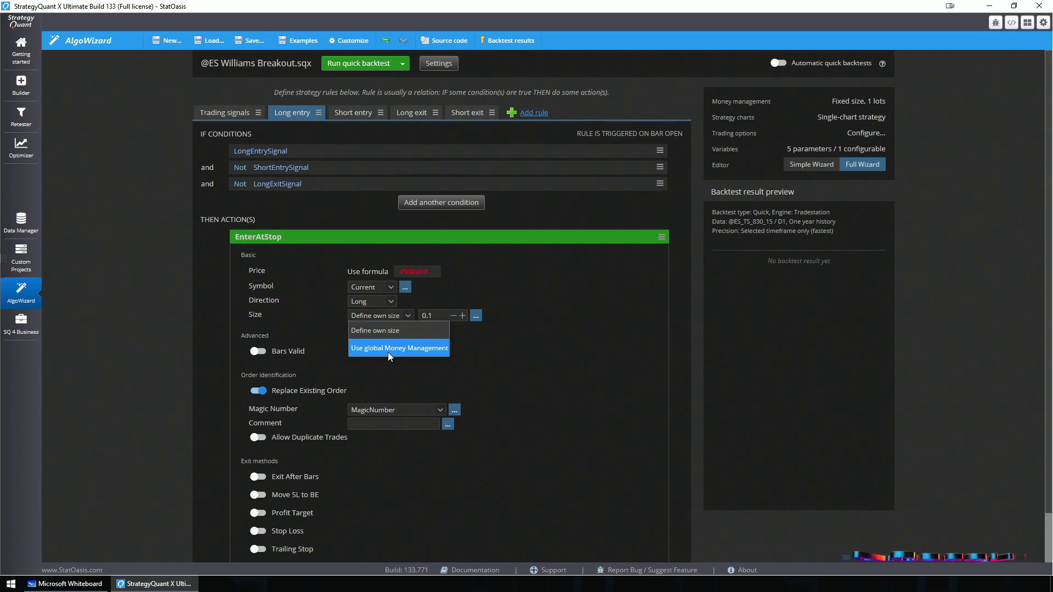
{"action": "left_click", "coordinate": [392, 329]}
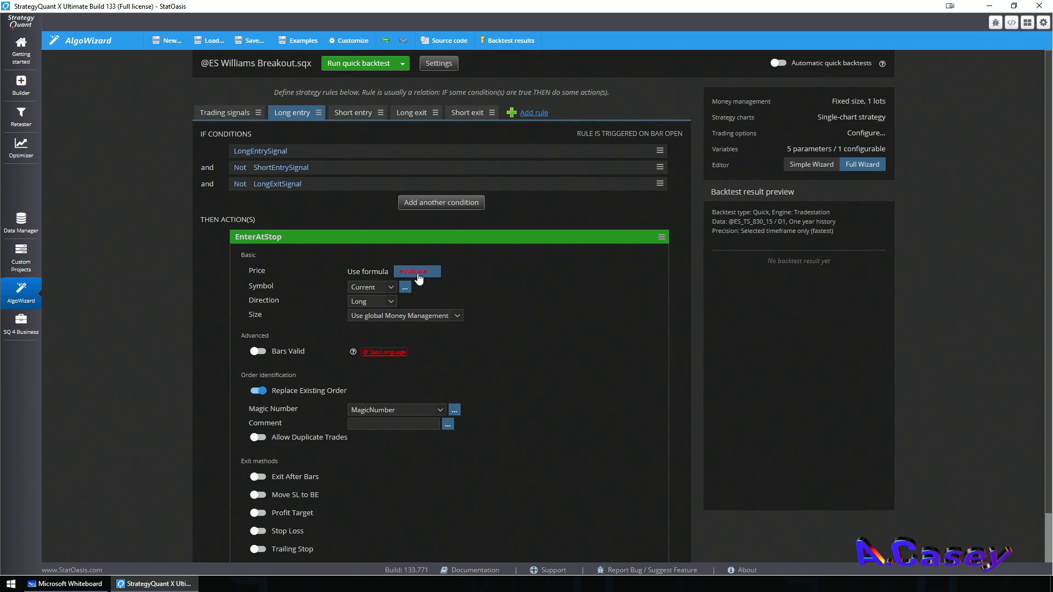
{"action": "left_click", "coordinate": [417, 273]}
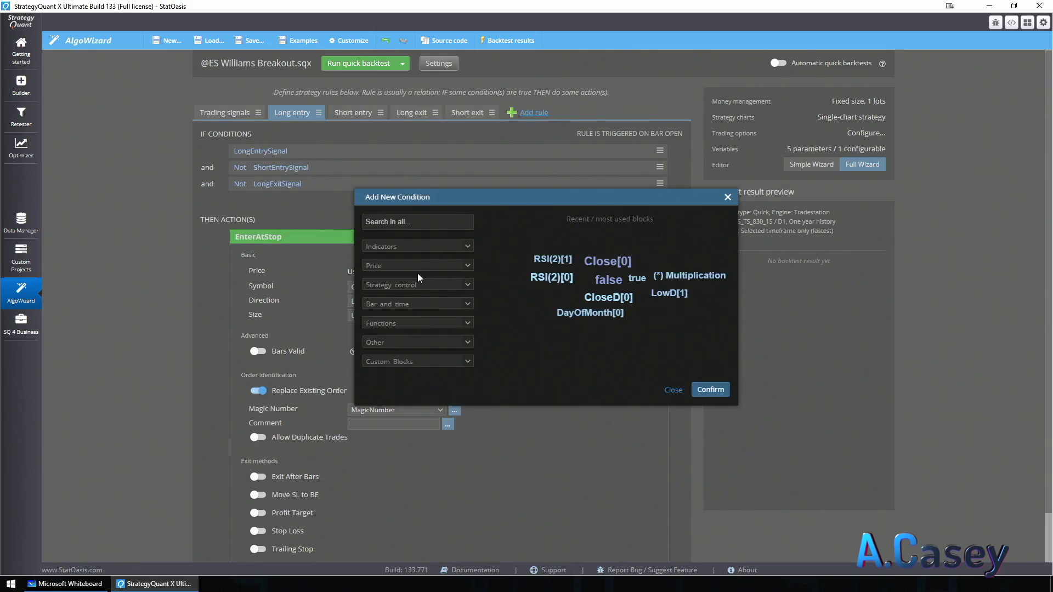
{"action": "left_click", "coordinate": [417, 324]}
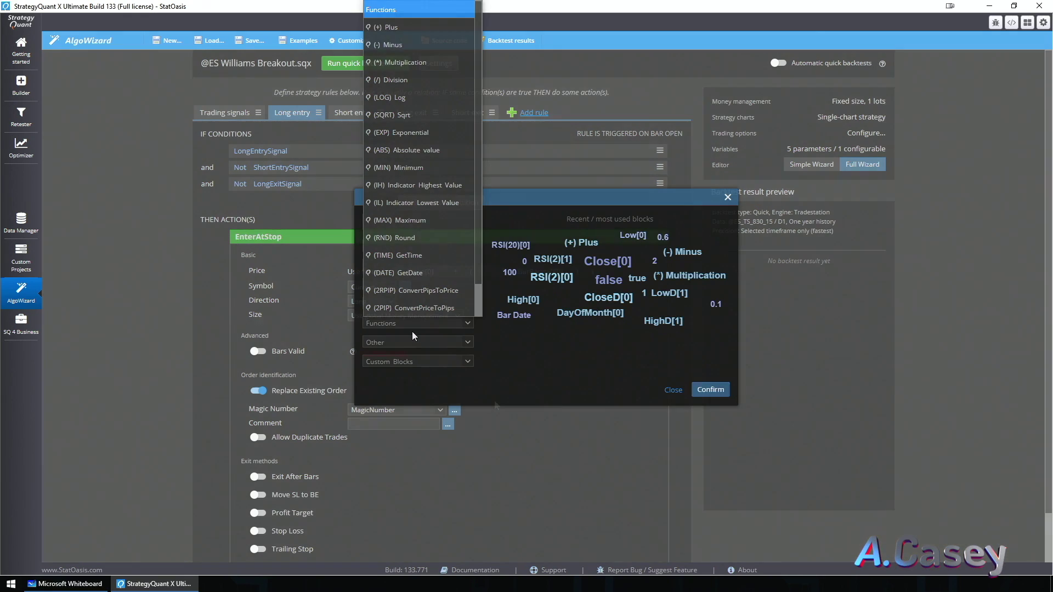
{"action": "key", "text": "Escape"}
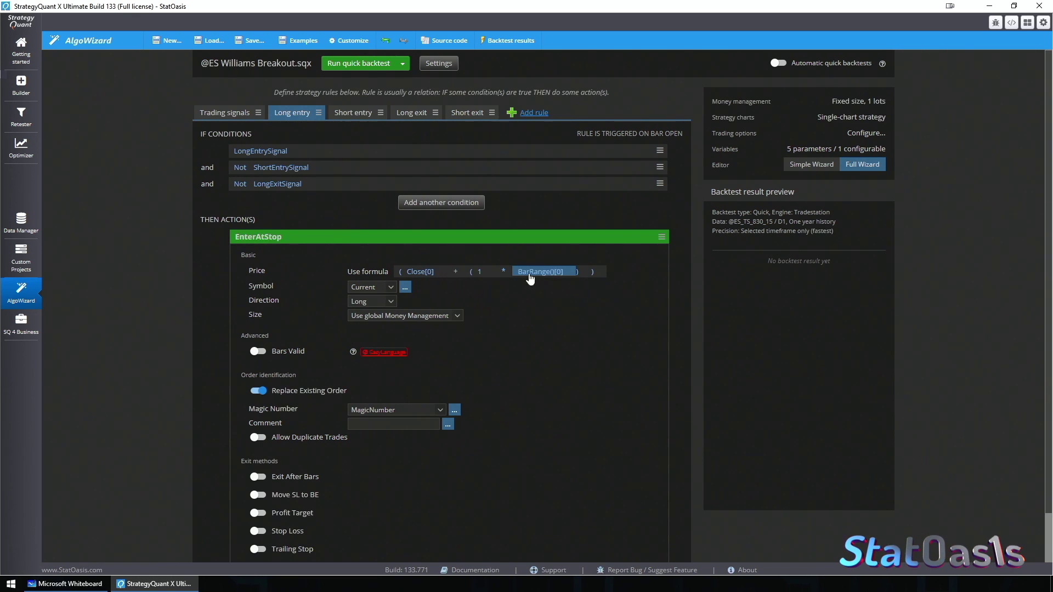
Step: Check the symbol, timeframe and dates in the backtest data settings, and switch from the whiteboard sketch back to StrategyQuant
{"action": "left_click", "coordinate": [439, 63]}
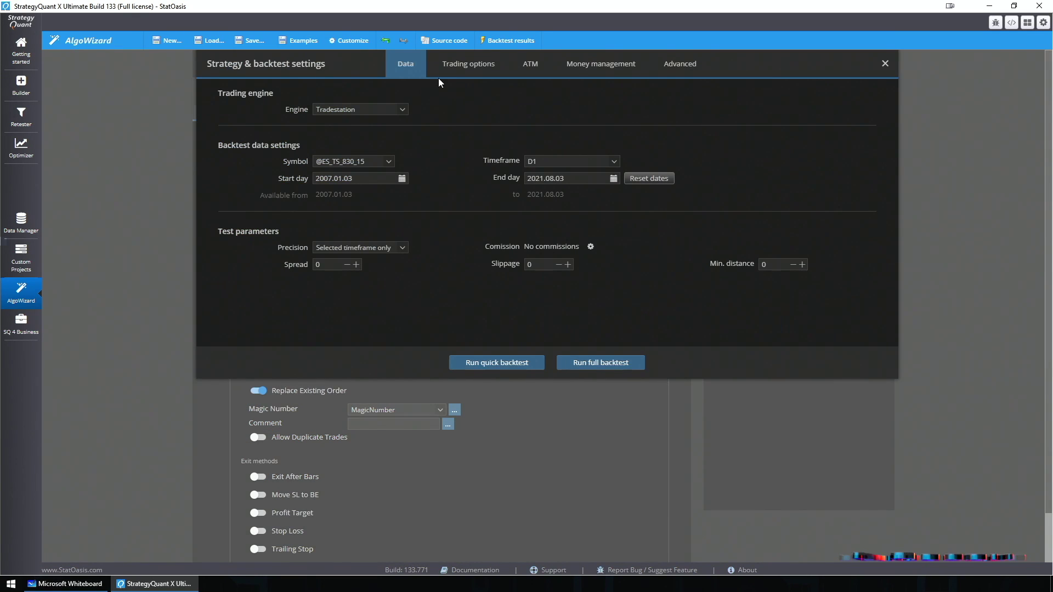
{"action": "left_click", "coordinate": [573, 440]}
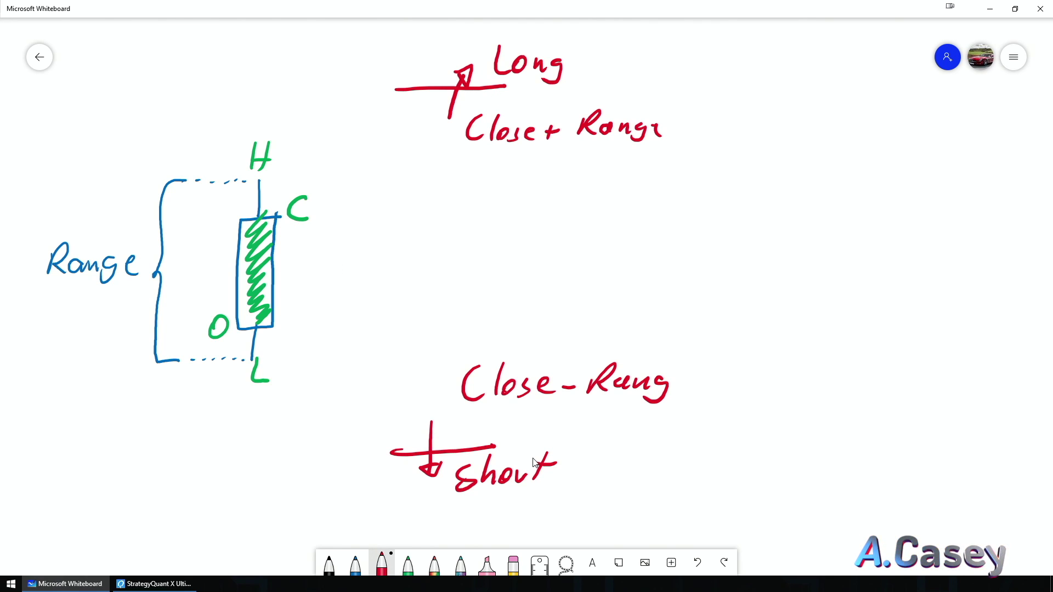
{"action": "left_click", "coordinate": [154, 583]}
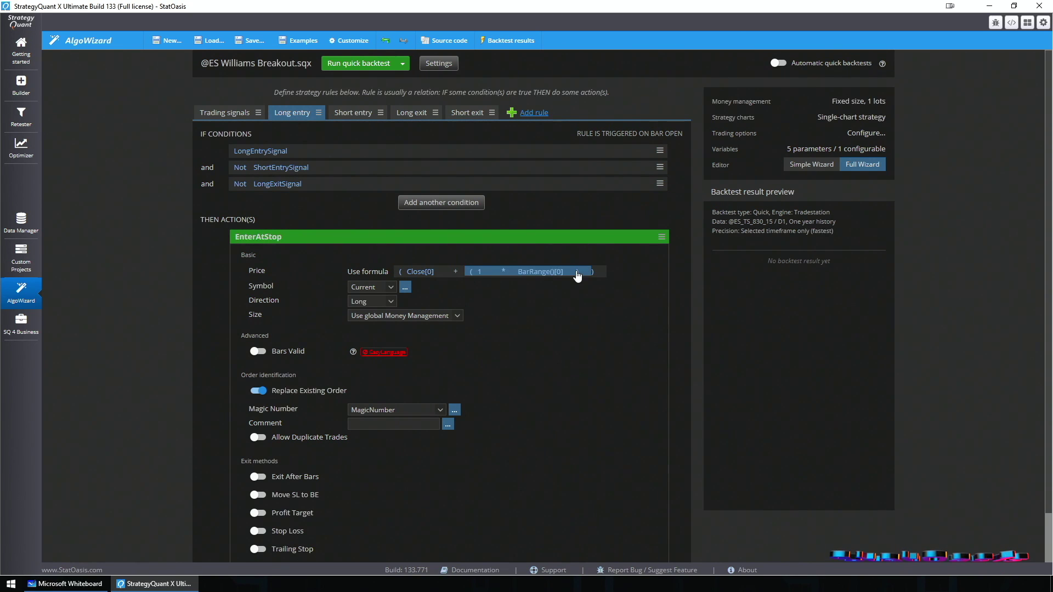
Step: Enable Exit After Bars with a value of 10 for the long stop order and recheck the trading signals
{"action": "left_click", "coordinate": [260, 477]}
{"action": "type", "text": "10"}
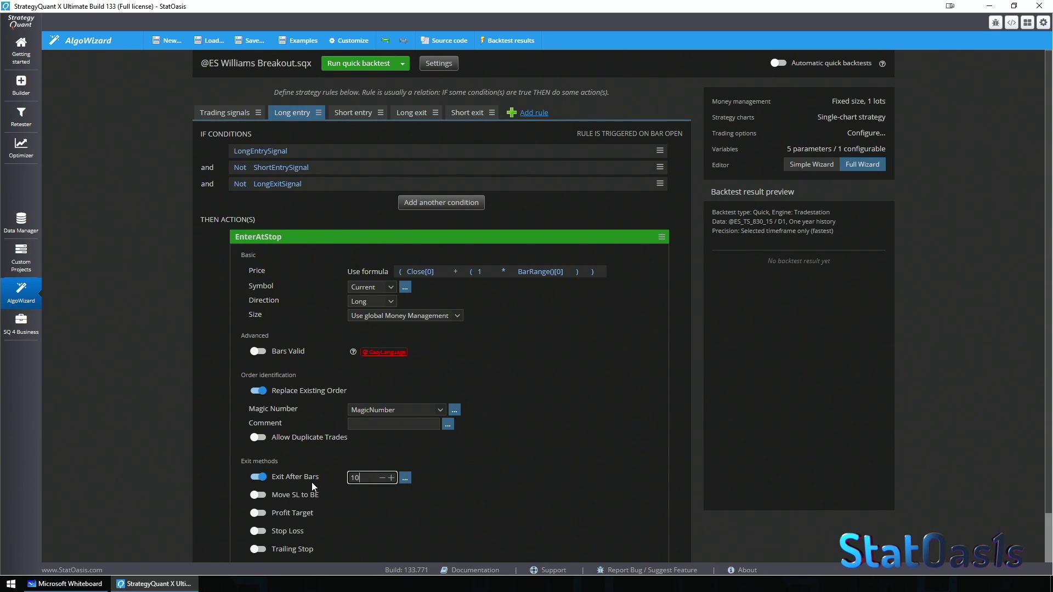
{"action": "left_click", "coordinate": [228, 114]}
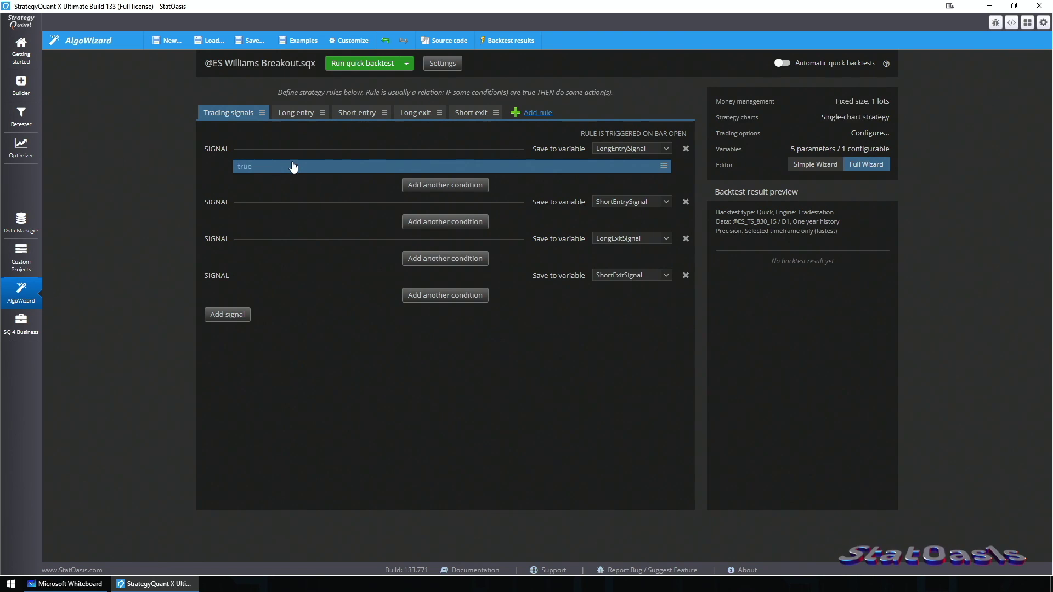
{"action": "left_click", "coordinate": [300, 114]}
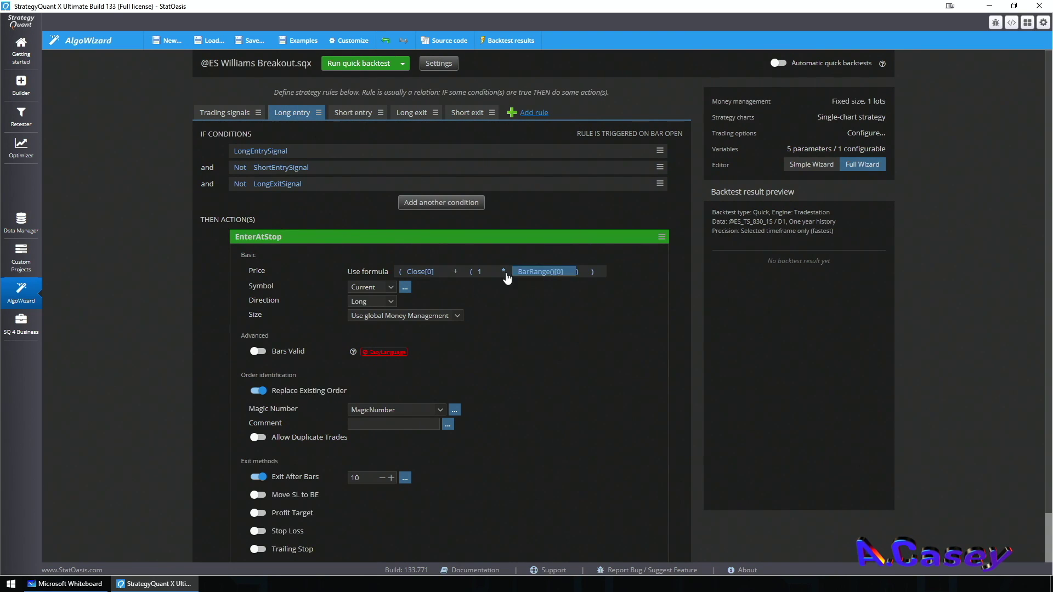
Step: Add an Open P/L (in money) > 0 condition to the Long exit rule, using the current symbol, any direction and MagicNumber
{"action": "left_click", "coordinate": [415, 113]}
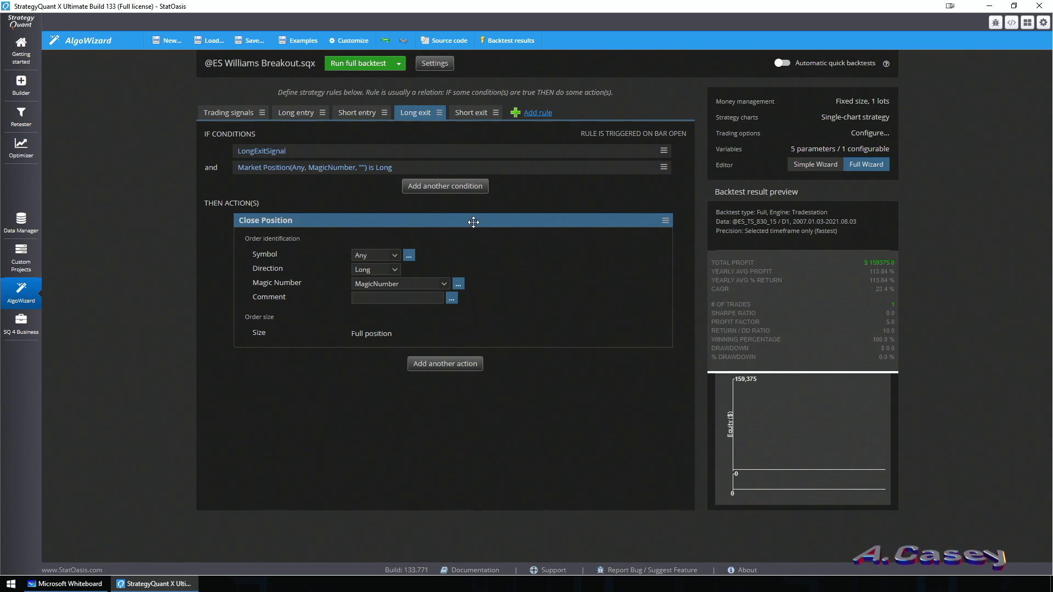
{"action": "left_click", "coordinate": [451, 186]}
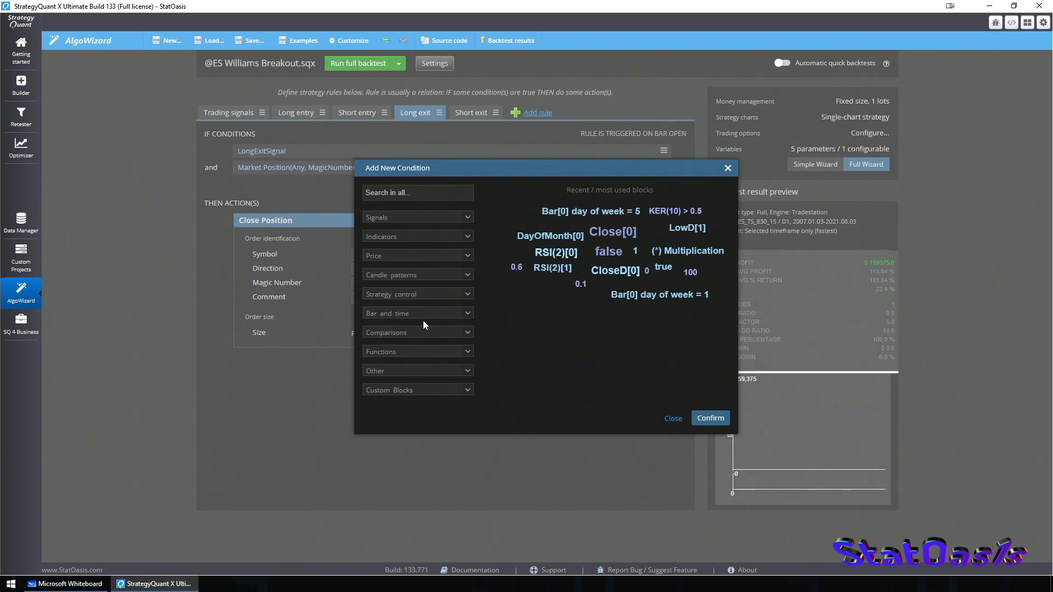
{"action": "left_click", "coordinate": [417, 296]}
{"action": "scroll", "coordinate": [433, 232], "scroll_direction": "down", "scroll_amount": 1}
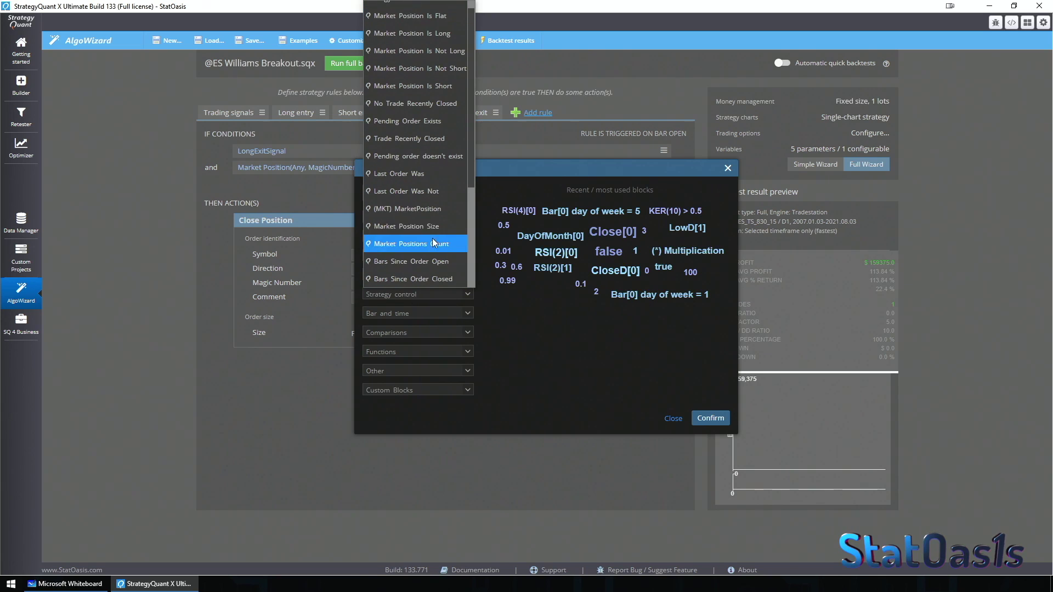
{"action": "scroll", "coordinate": [434, 231], "scroll_direction": "down", "scroll_amount": 1}
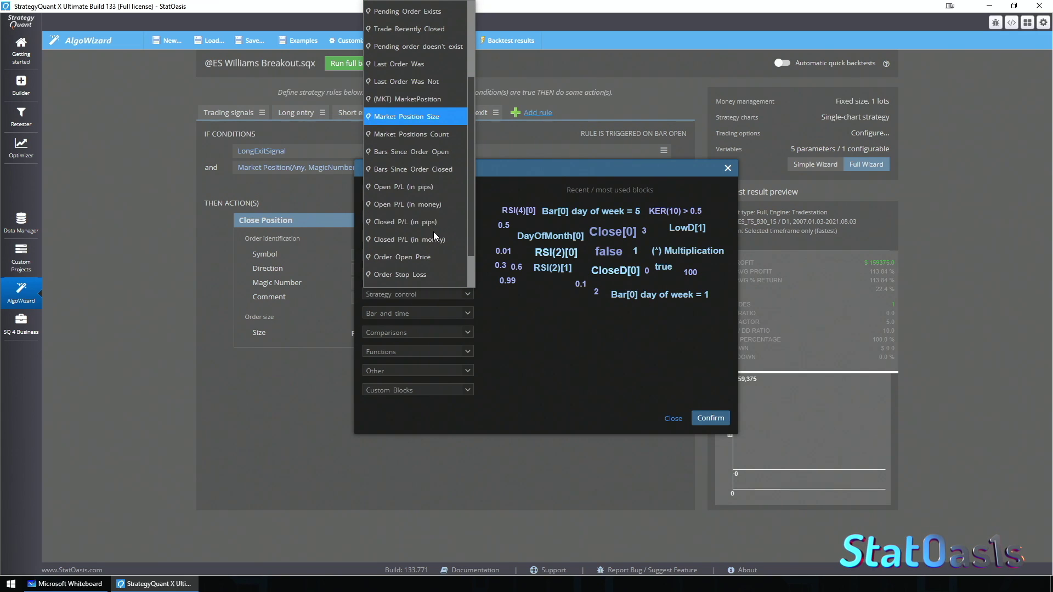
{"action": "left_click", "coordinate": [439, 204]}
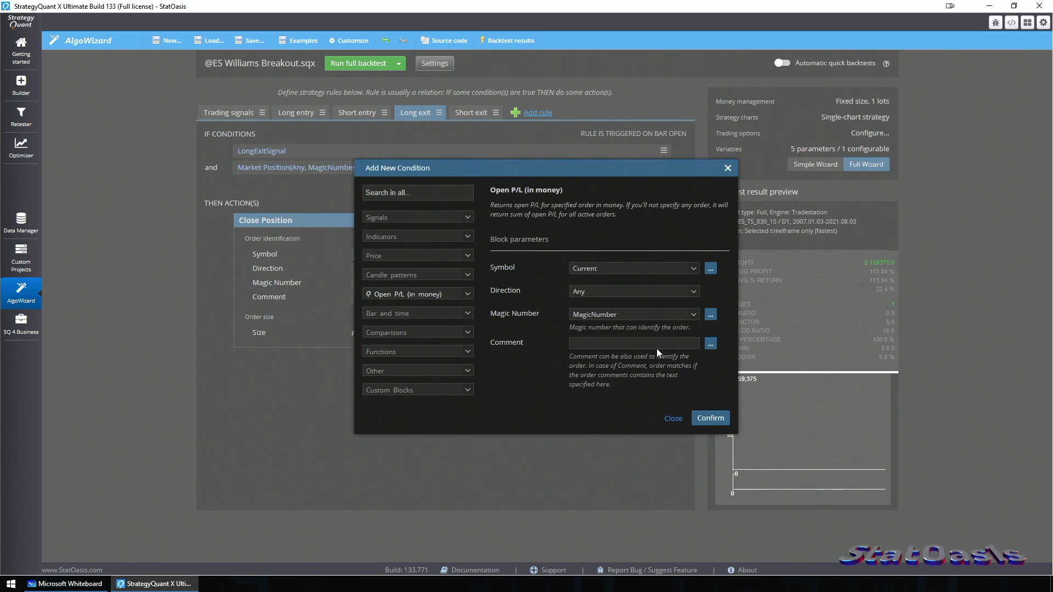
{"action": "left_click", "coordinate": [710, 419]}
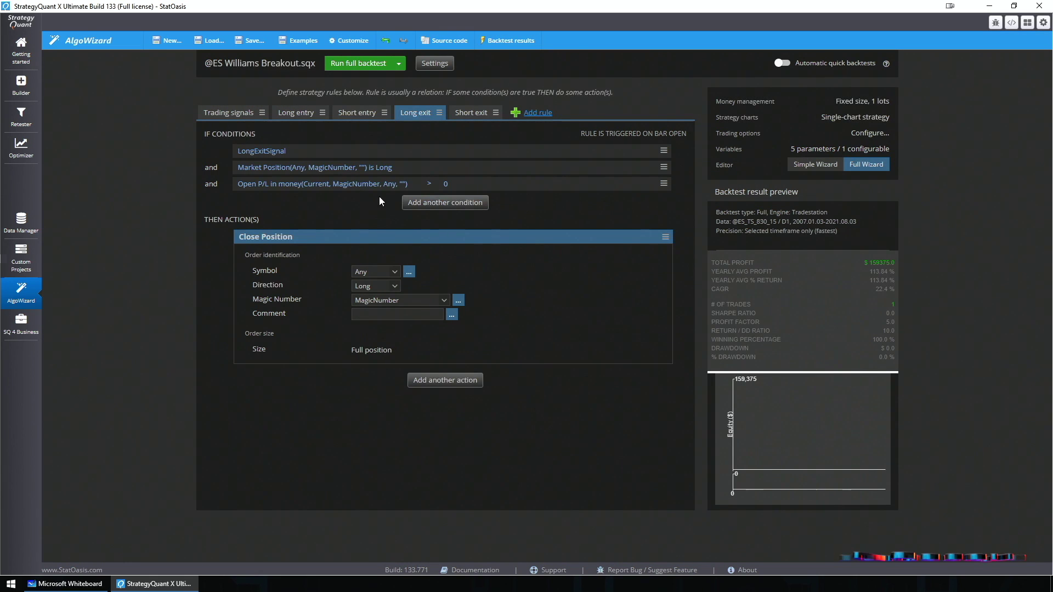
Step: Delete the LongExitSignal condition from the Long exit rule and run a full backtest
{"action": "left_click", "coordinate": [663, 150]}
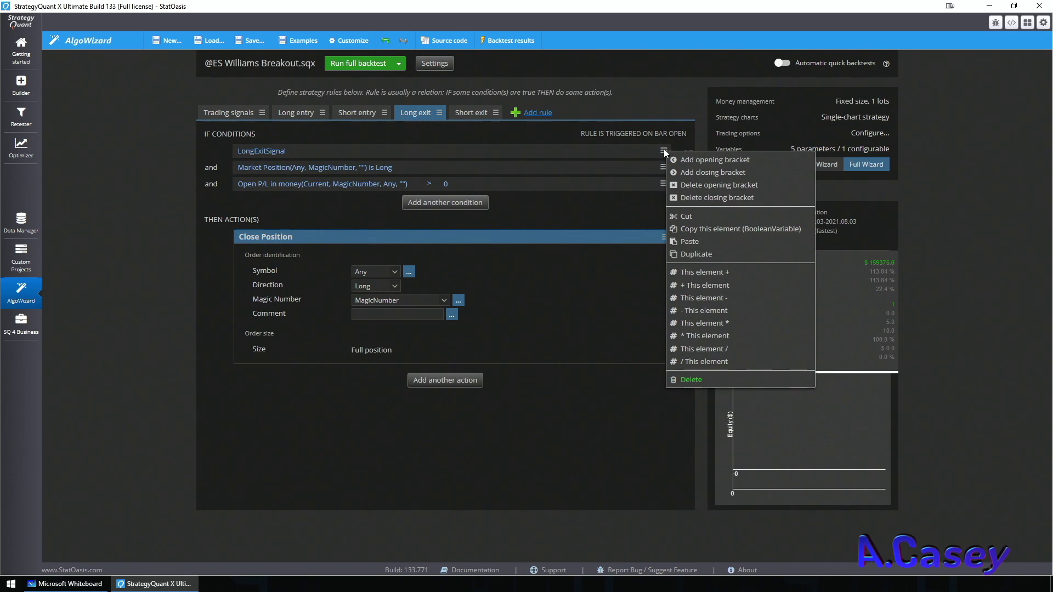
{"action": "left_click", "coordinate": [691, 379]}
{"action": "left_click", "coordinate": [362, 63]}
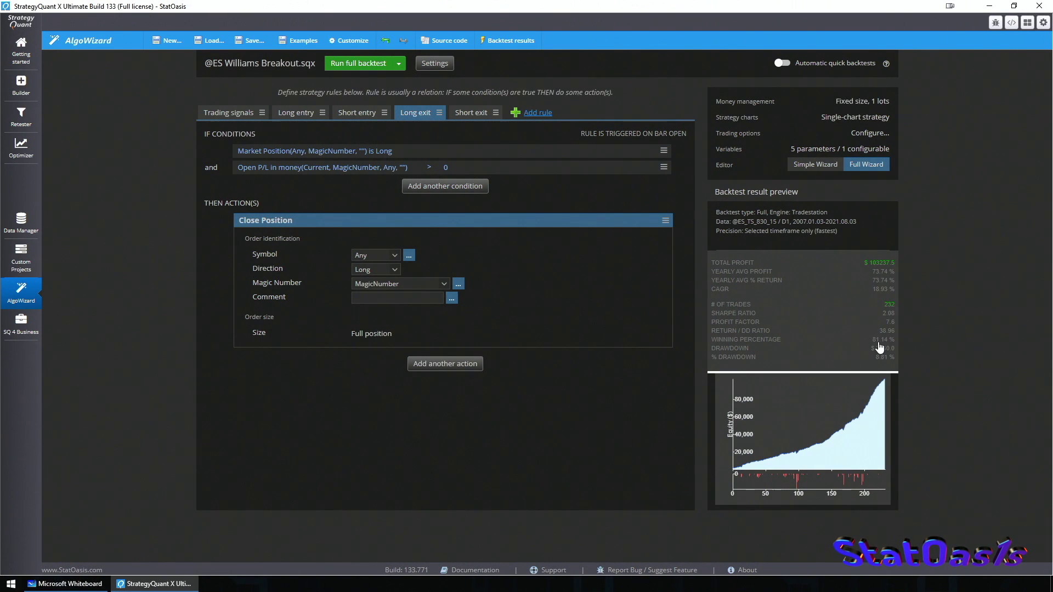
Step: Open the detailed backtest results and examine the overview statistics, focusing on the winning percentage
{"action": "left_click", "coordinate": [838, 464]}
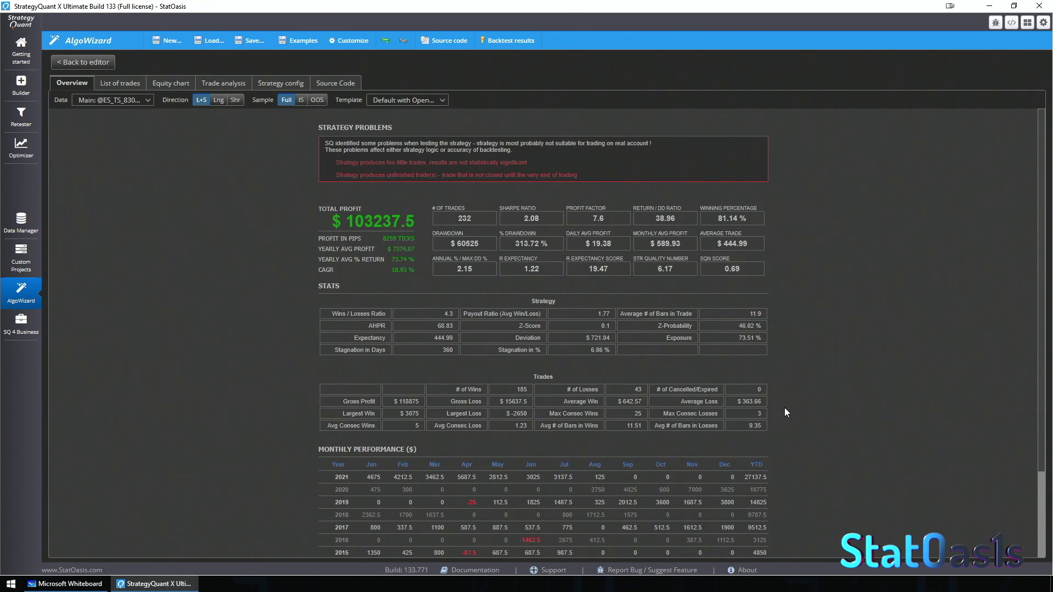
{"action": "left_click", "coordinate": [82, 62]}
{"action": "left_click", "coordinate": [829, 463]}
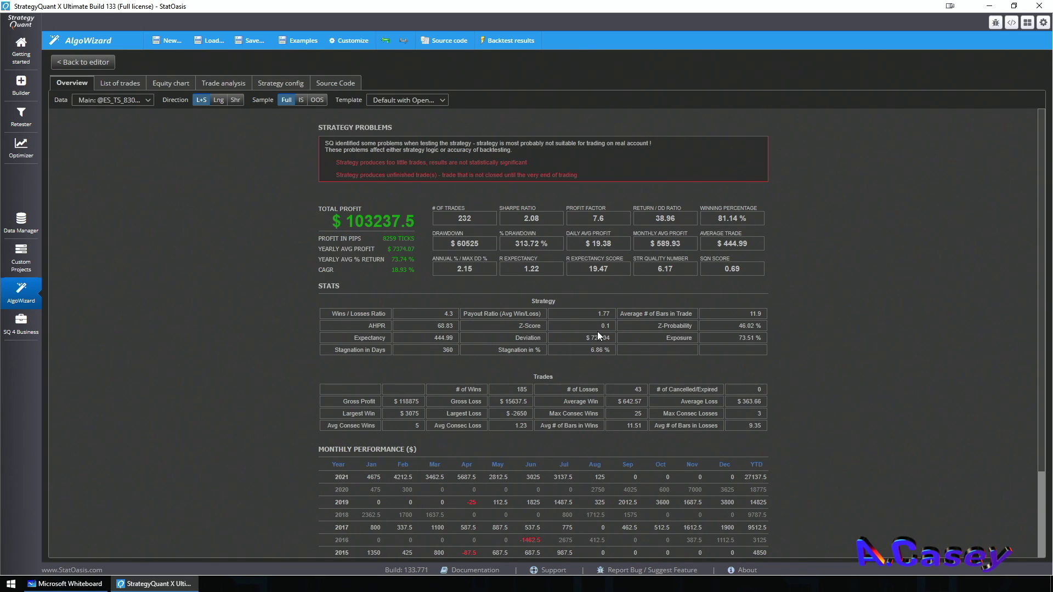
{"action": "left_click_drag", "start_coordinate": [720, 218], "coordinate": [734, 217]}
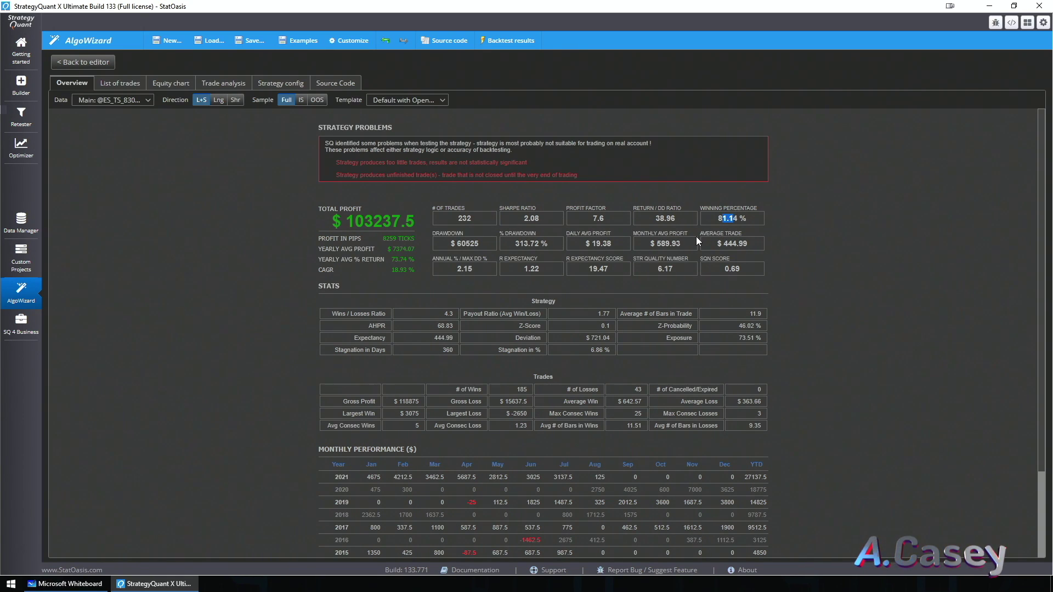
{"action": "key", "text": "Escape"}
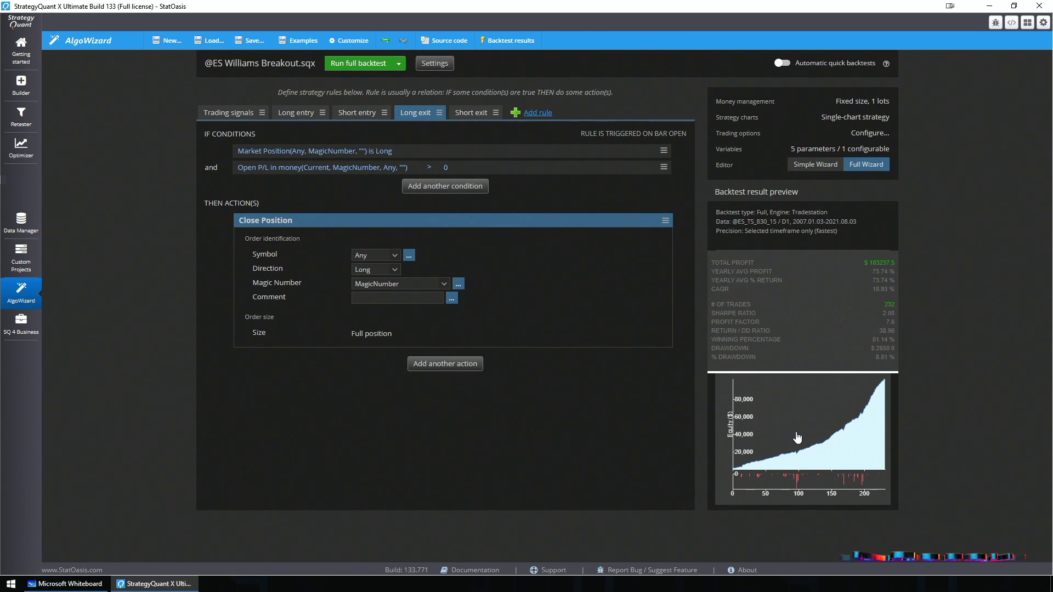
Step: Examine the daily equity drawdowns on the backtest's equity chart around 2008 and 2020, and return to the strategy editor
{"action": "left_click", "coordinate": [825, 449]}
{"action": "left_click", "coordinate": [171, 83]}
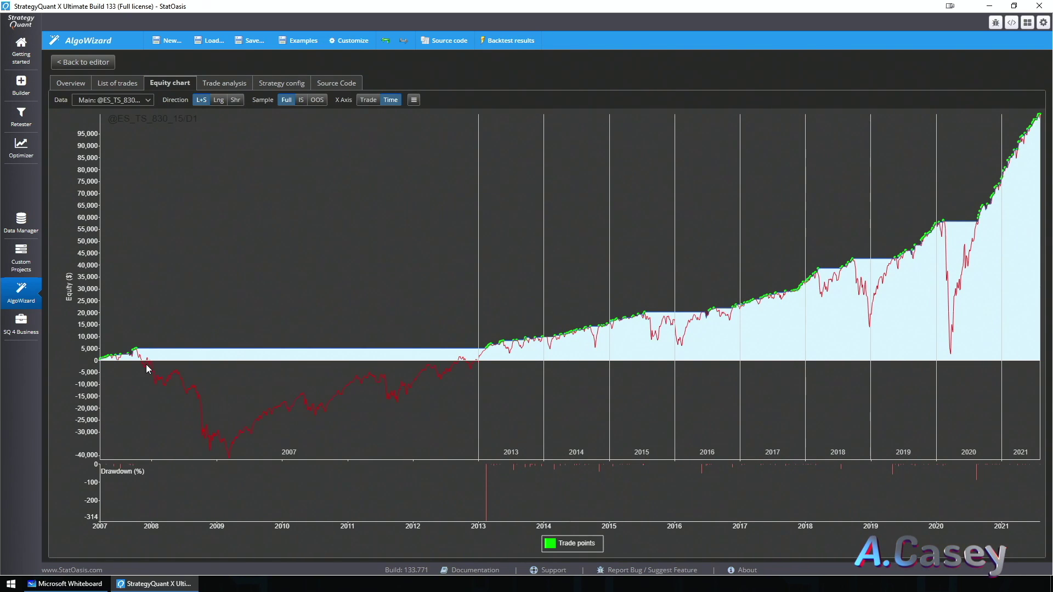
{"action": "left_click", "coordinate": [412, 100]}
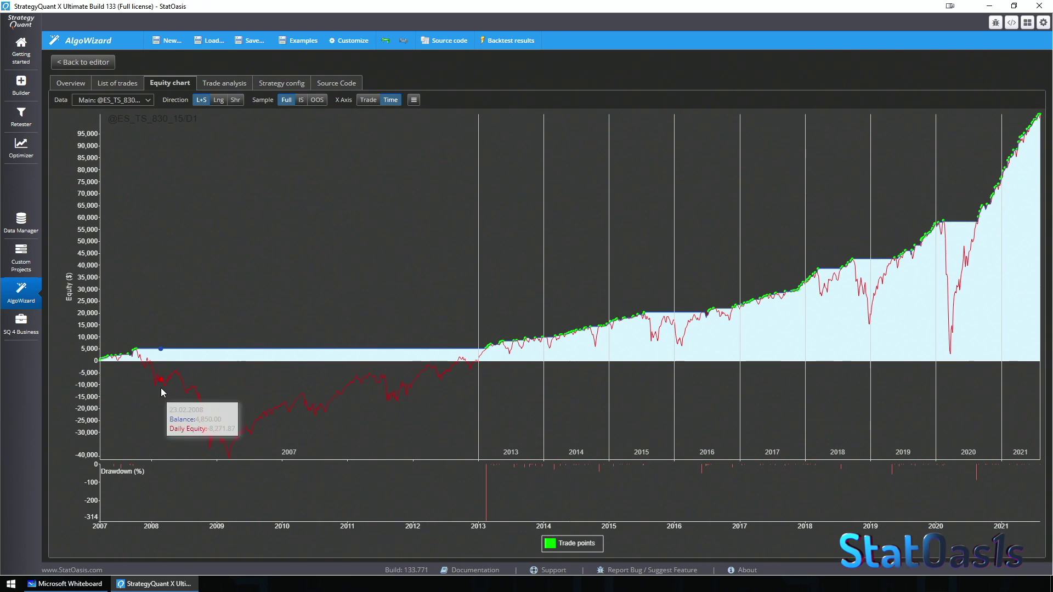
{"action": "mouse_move", "coordinate": [232, 464]}
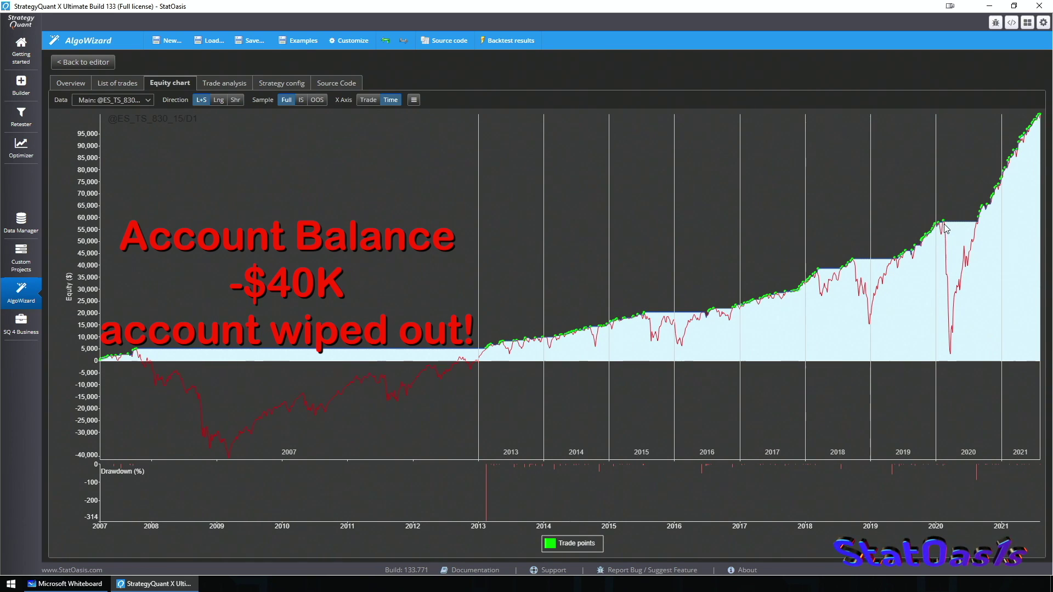
{"action": "mouse_move", "coordinate": [943, 226]}
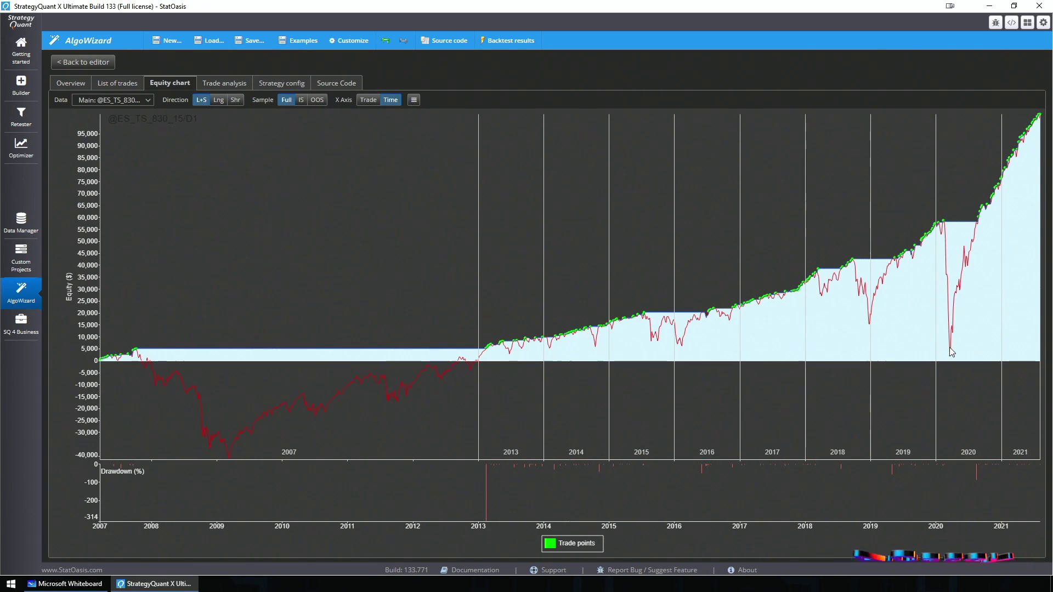
{"action": "left_click", "coordinate": [83, 83]}
{"action": "left_click", "coordinate": [88, 62]}
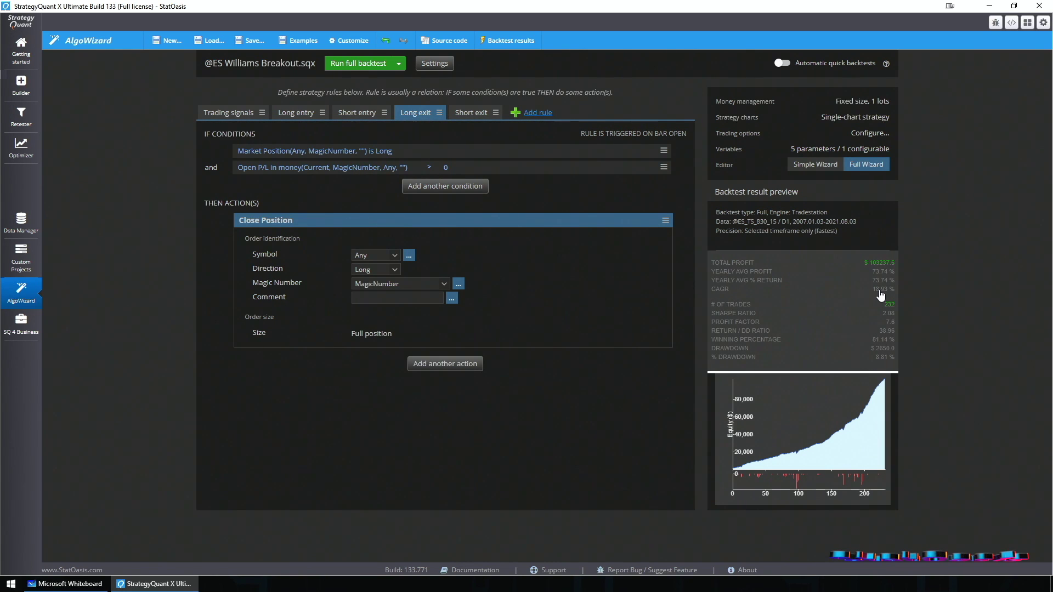
Step: Check the average number of bars in trade in the results overview, and review the equity chart again
{"action": "left_click", "coordinate": [873, 429]}
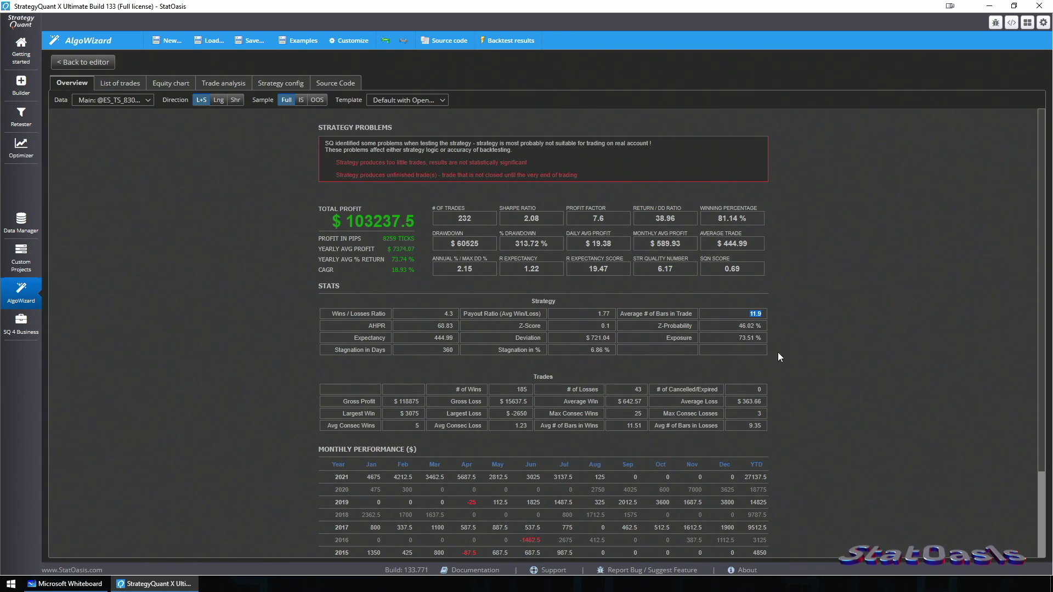
{"action": "scroll", "coordinate": [825, 381], "scroll_direction": "down", "scroll_amount": 3}
{"action": "scroll", "coordinate": [824, 380], "scroll_direction": "up", "scroll_amount": 3}
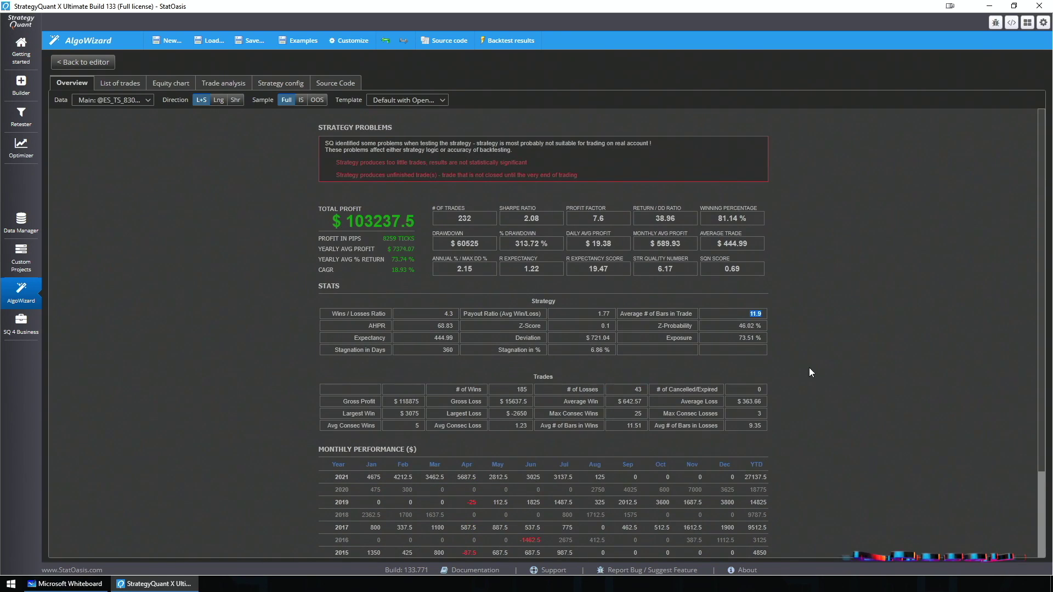
{"action": "left_click", "coordinate": [82, 62]}
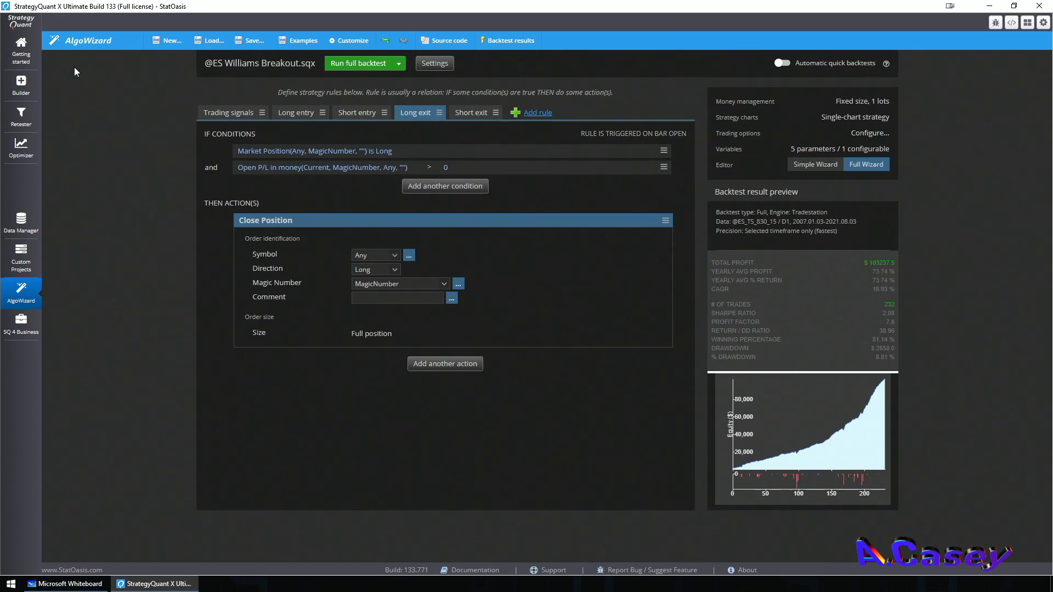
{"action": "left_click", "coordinate": [810, 406]}
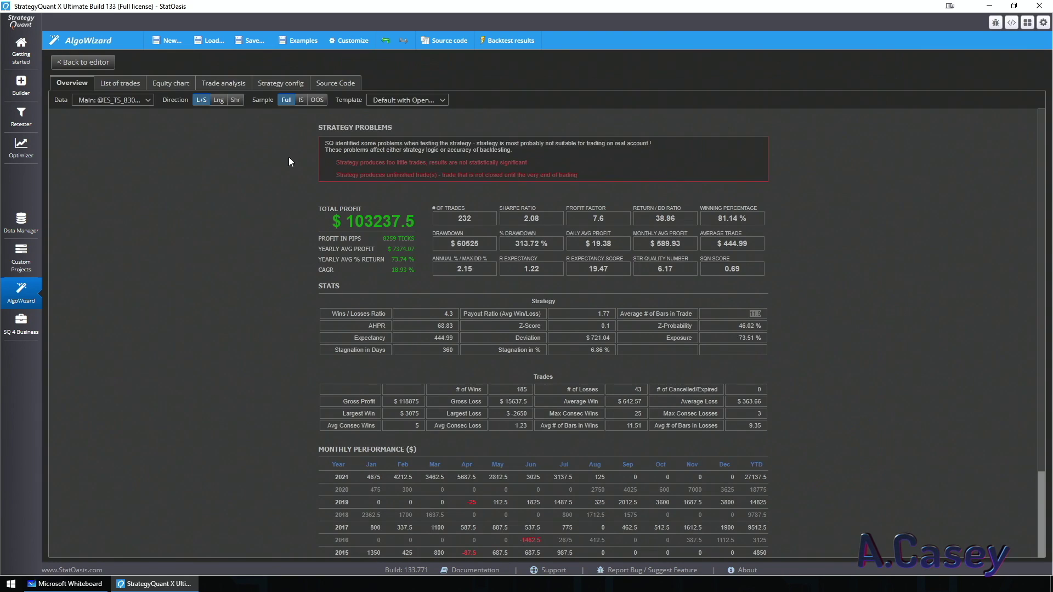
{"action": "left_click", "coordinate": [171, 83]}
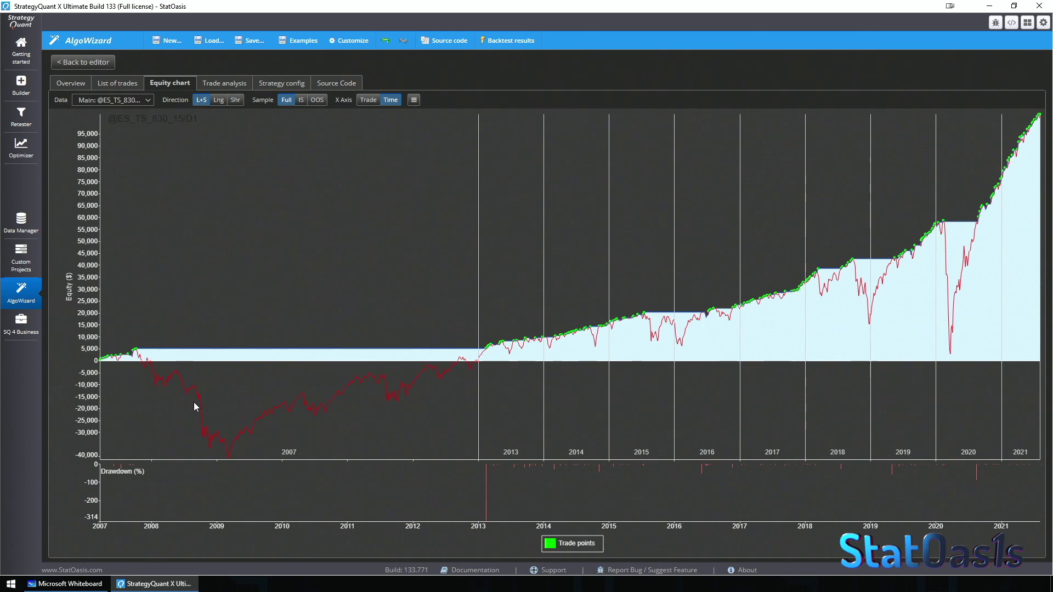
{"action": "left_click", "coordinate": [81, 62]}
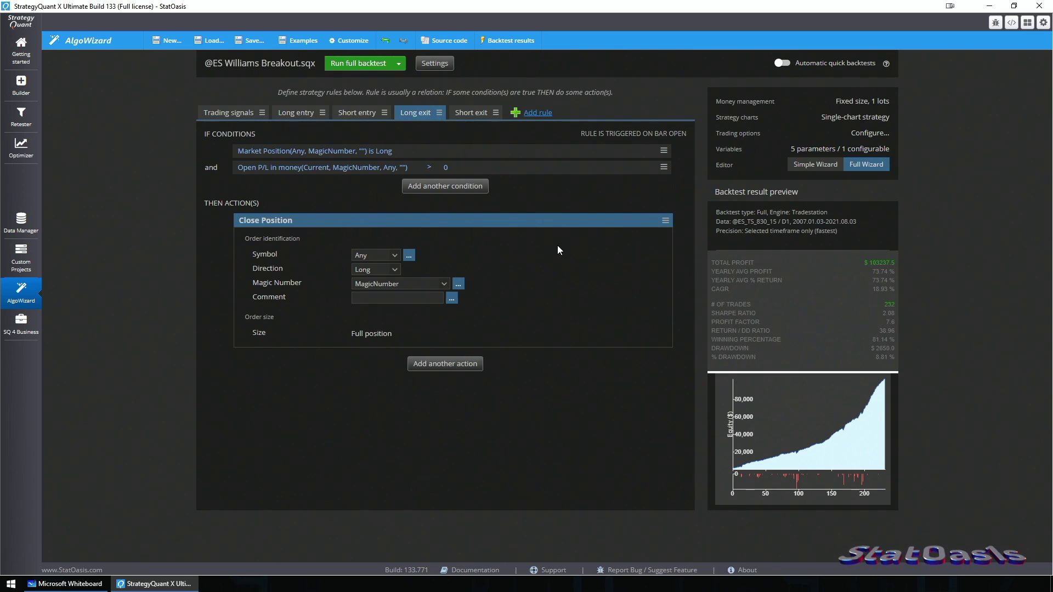
Step: Enable Exit After Bars with a value of 10 in the Long entry rule and run a full backtest
{"action": "left_click", "coordinate": [298, 114]}
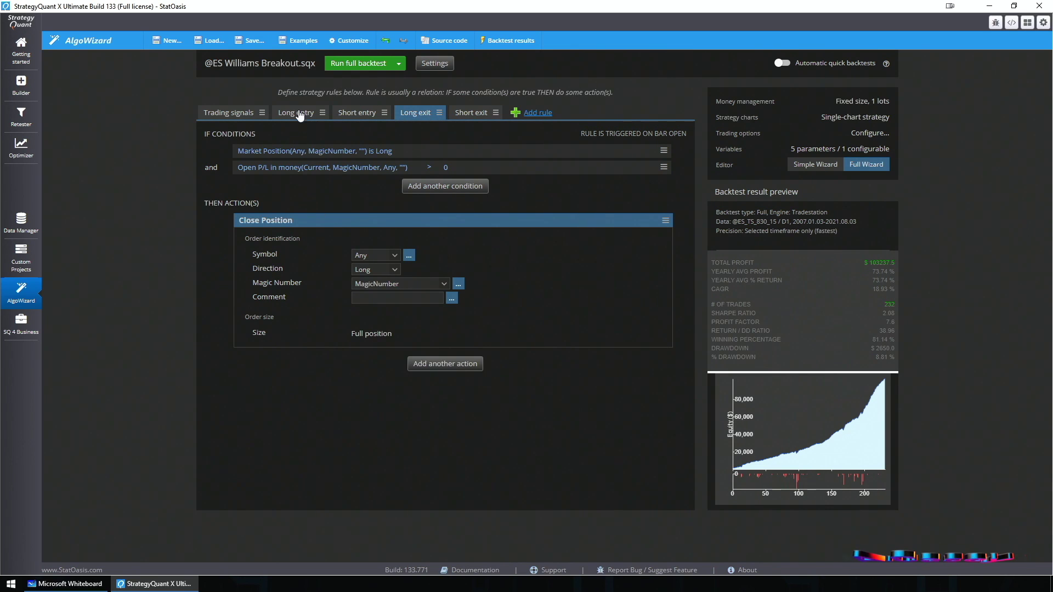
{"action": "left_click", "coordinate": [257, 478]}
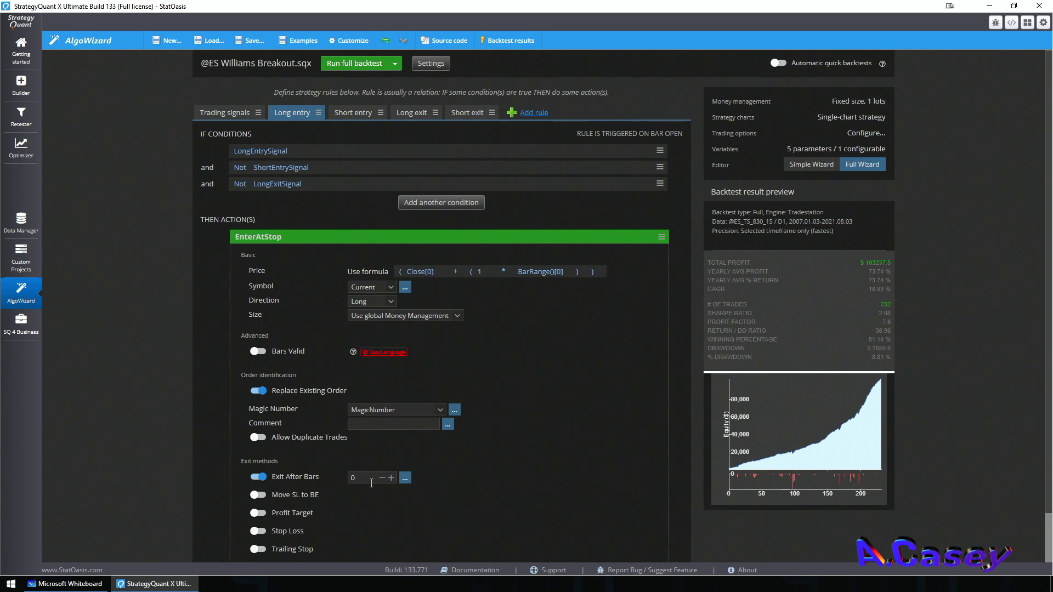
{"action": "left_click", "coordinate": [353, 478]}
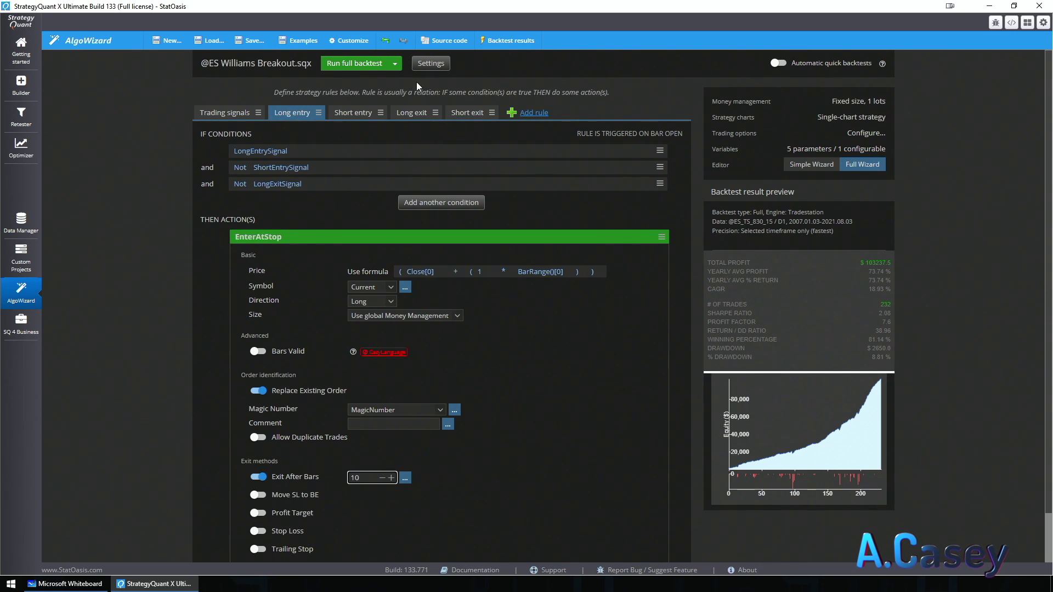
{"action": "type", "text": "1"}
{"action": "left_click", "coordinate": [340, 65]}
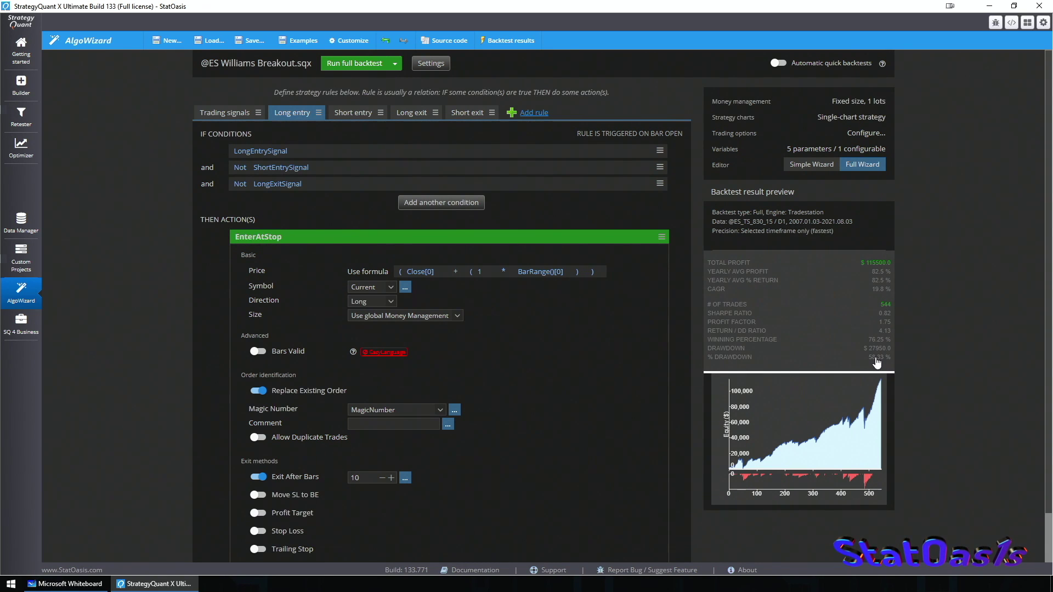
Step: Review the new equity chart, and sort the list of trades by MAE ($) to inspect the worst trades
{"action": "left_click", "coordinate": [859, 445]}
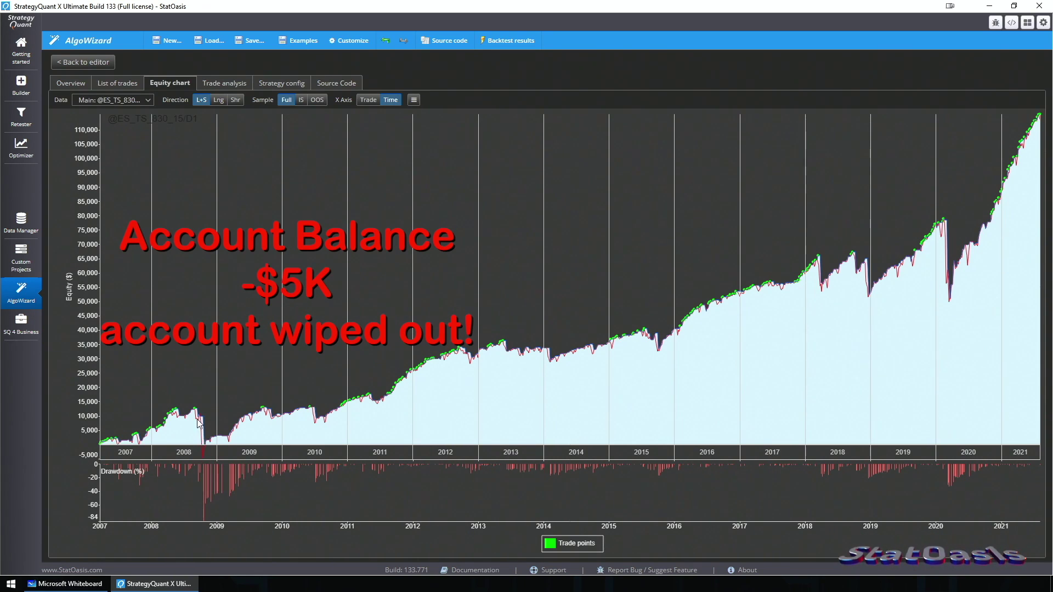
{"action": "left_click", "coordinate": [116, 83]}
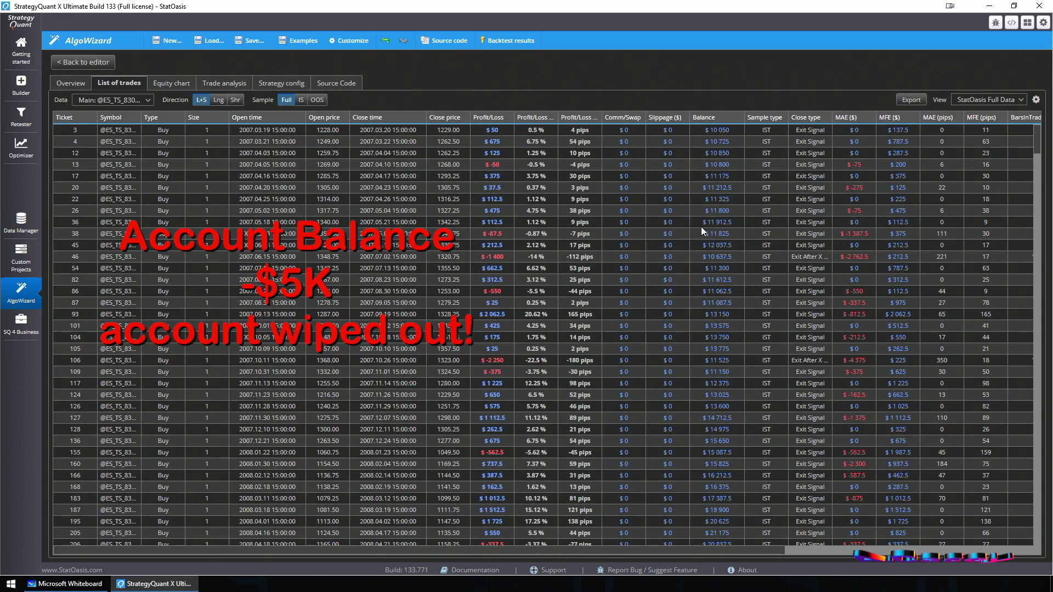
{"action": "left_click", "coordinate": [857, 117]}
{"action": "left_click", "coordinate": [495, 133]}
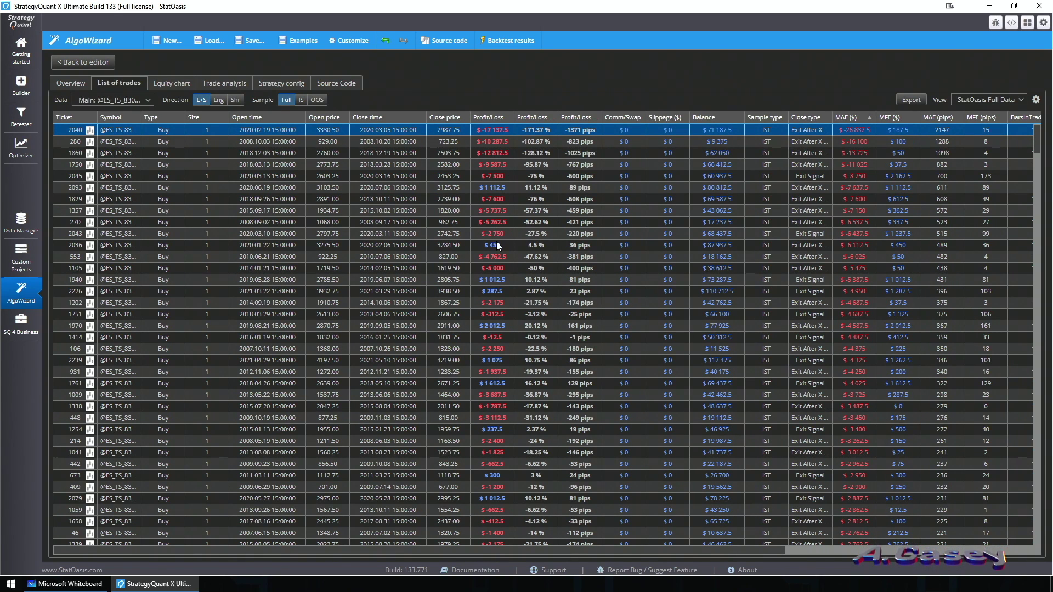
{"action": "left_click", "coordinate": [498, 280]}
{"action": "left_click", "coordinate": [83, 62]}
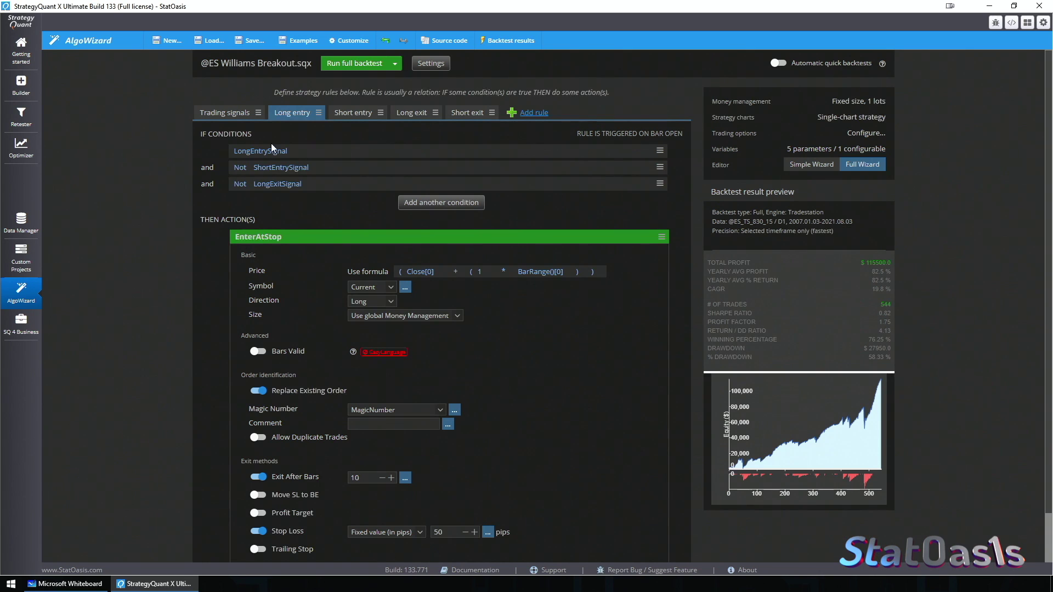
Step: Enable a Stop Loss with a fixed value of 160 pips for the long stop order and run a full backtest
{"action": "scroll", "coordinate": [404, 439], "scroll_direction": "down", "scroll_amount": 1}
{"action": "double_click", "coordinate": [436, 478]}
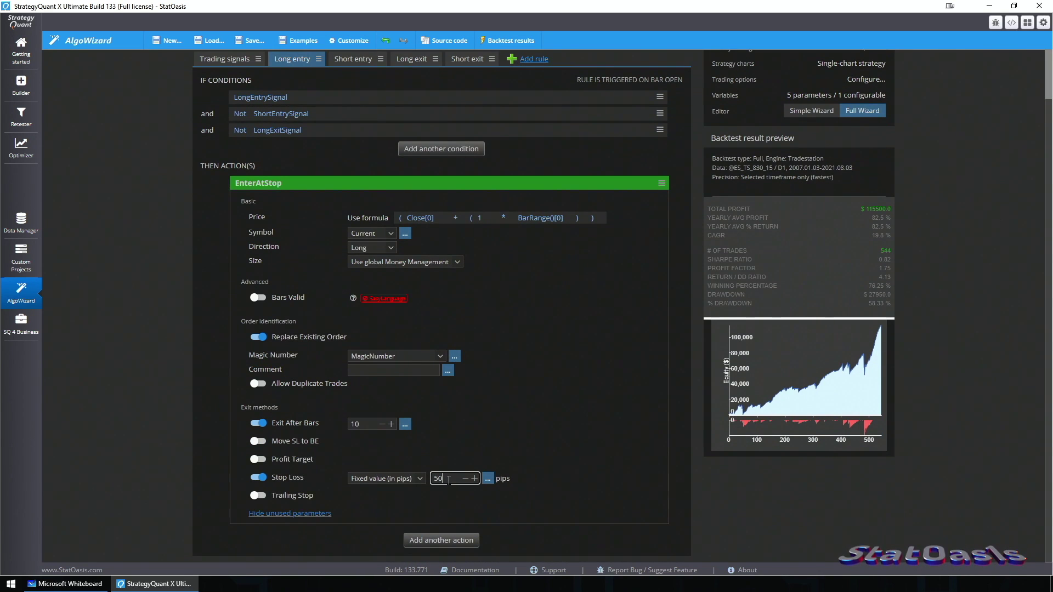
{"action": "type", "text": "160"}
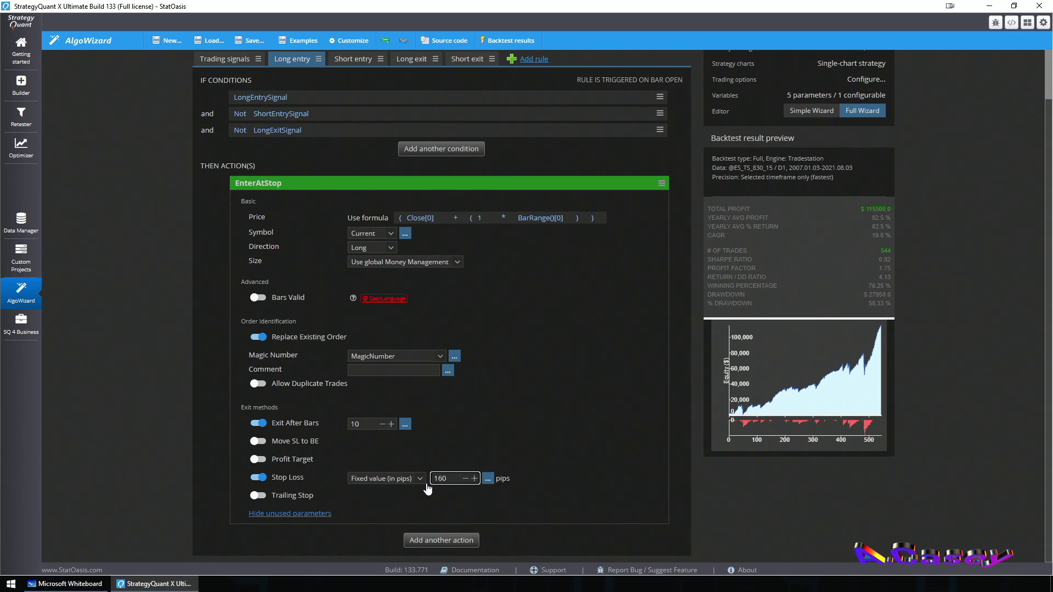
{"action": "key", "text": "Return"}
{"action": "left_click", "coordinate": [415, 481]}
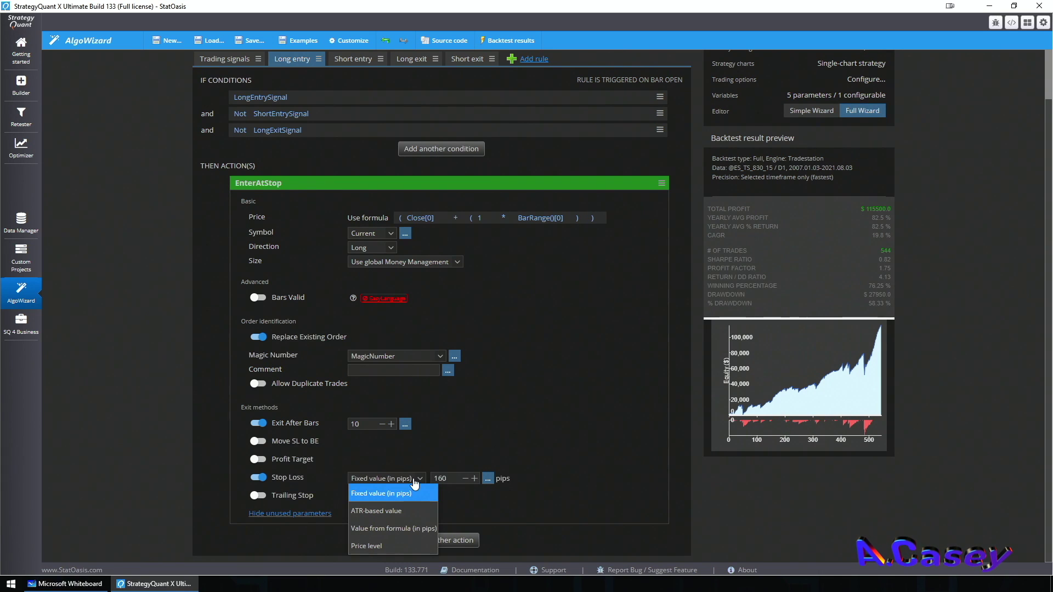
{"action": "left_click", "coordinate": [481, 507]}
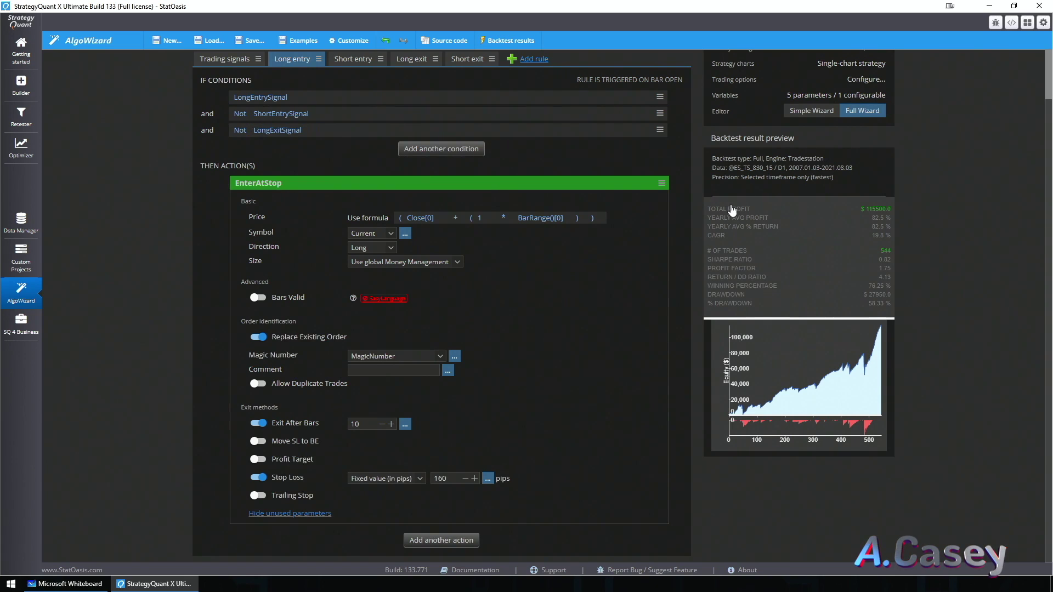
{"action": "scroll", "coordinate": [514, 174], "scroll_direction": "up", "scroll_amount": 1}
{"action": "left_click", "coordinate": [352, 64]}
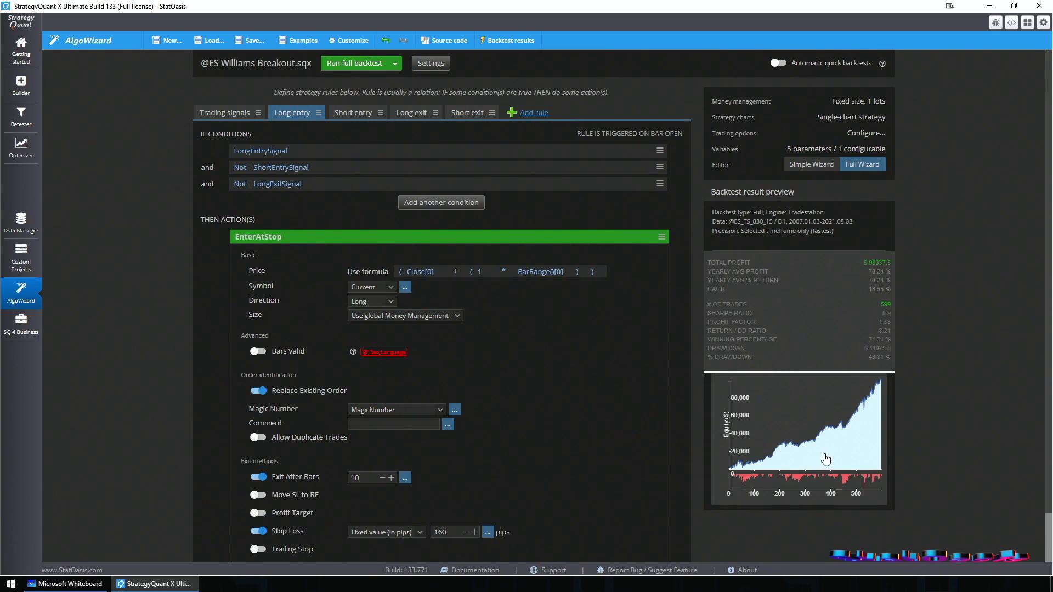
Step: Review the list of trades and the equity chart of the backtest with the stop loss, and return to the editor
{"action": "left_click", "coordinate": [832, 451]}
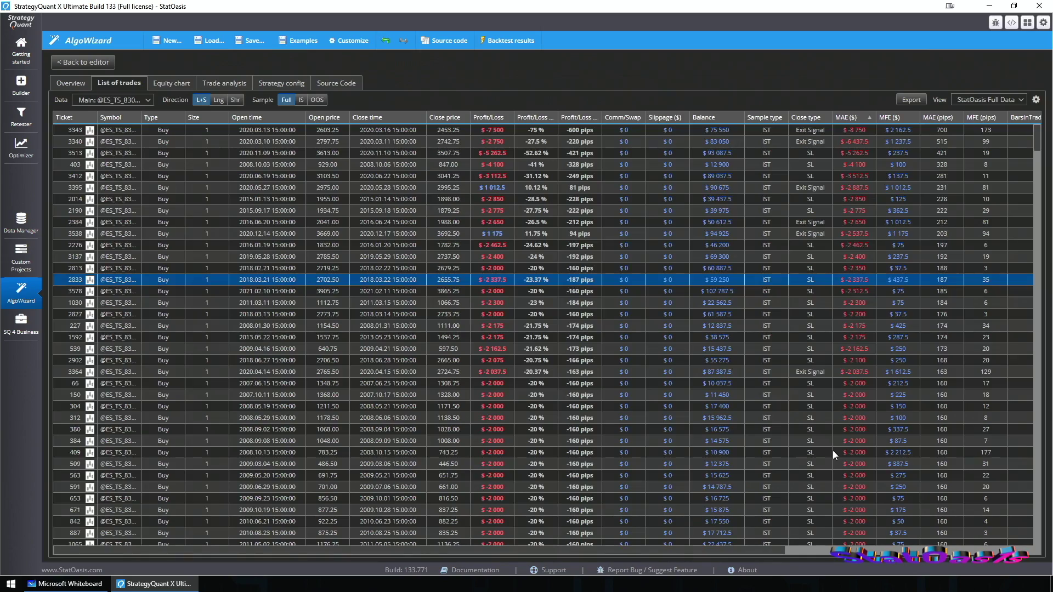
{"action": "left_click", "coordinate": [199, 84]}
{"action": "left_click", "coordinate": [170, 83]}
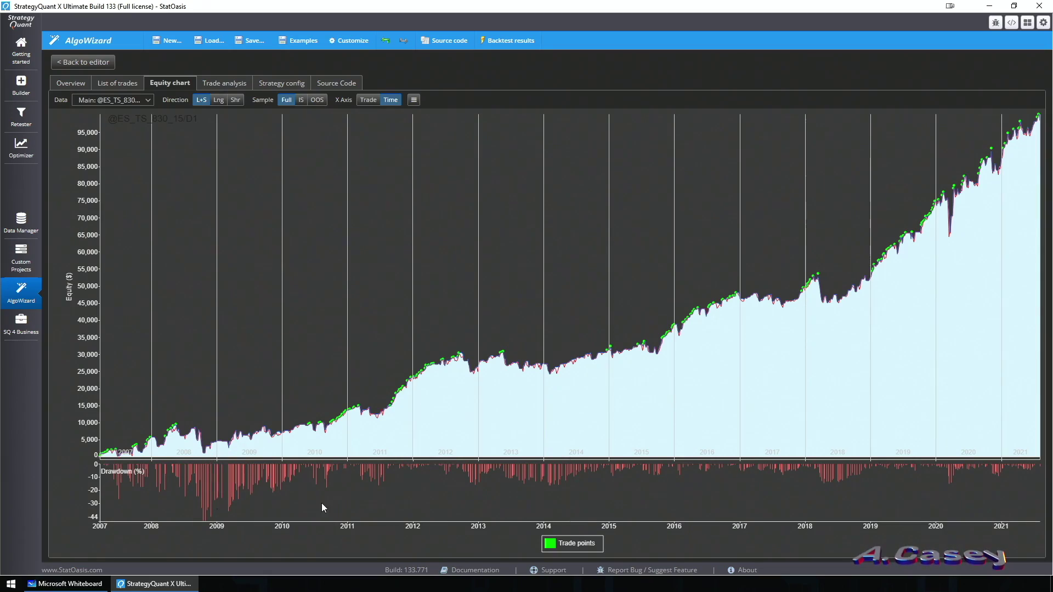
{"action": "left_click", "coordinate": [82, 62]}
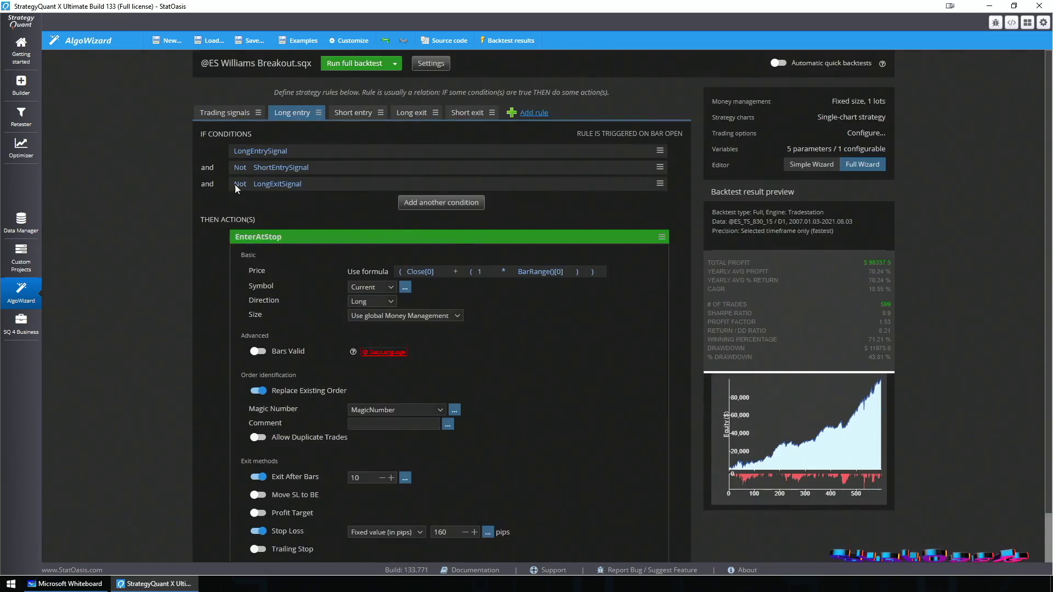
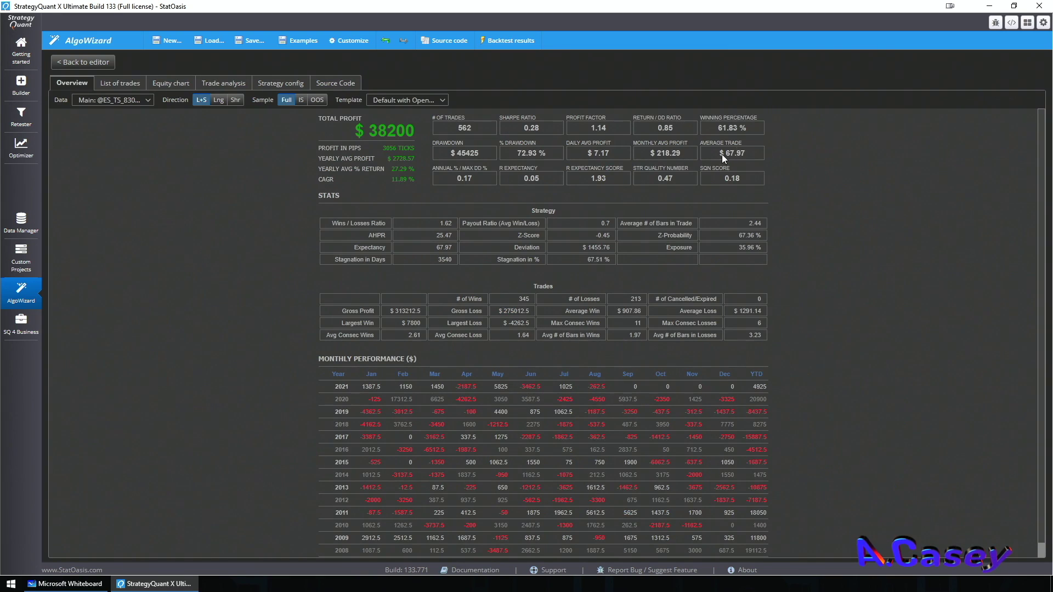
Step: Leave the backtest results, consult the Close + Range and Close - Range sketch in Microsoft Whiteboard, and switch back to StrategyQuant
{"action": "left_click", "coordinate": [82, 62]}
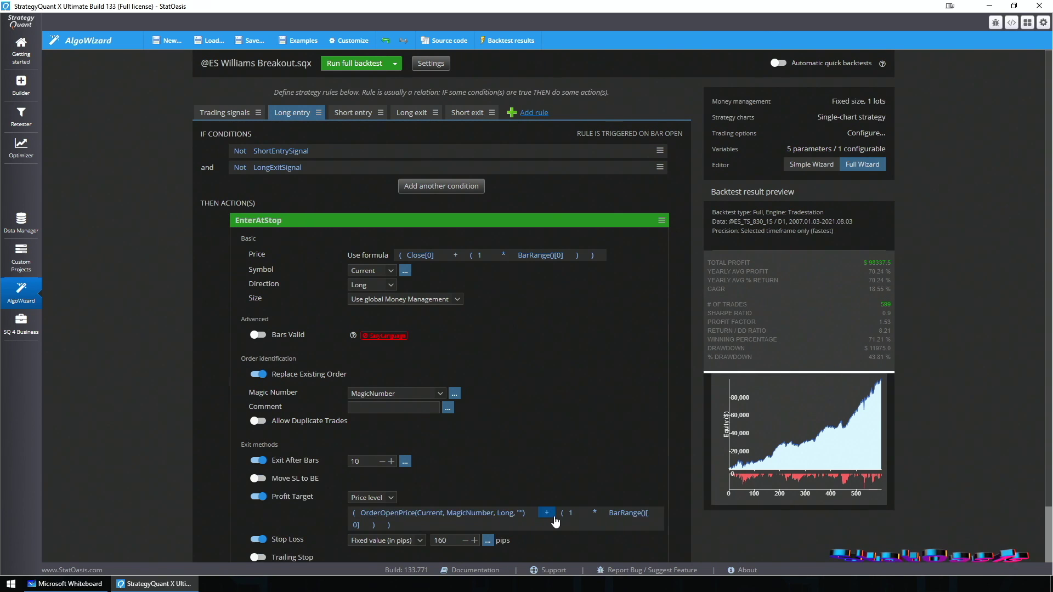
{"action": "left_click", "coordinate": [65, 583]}
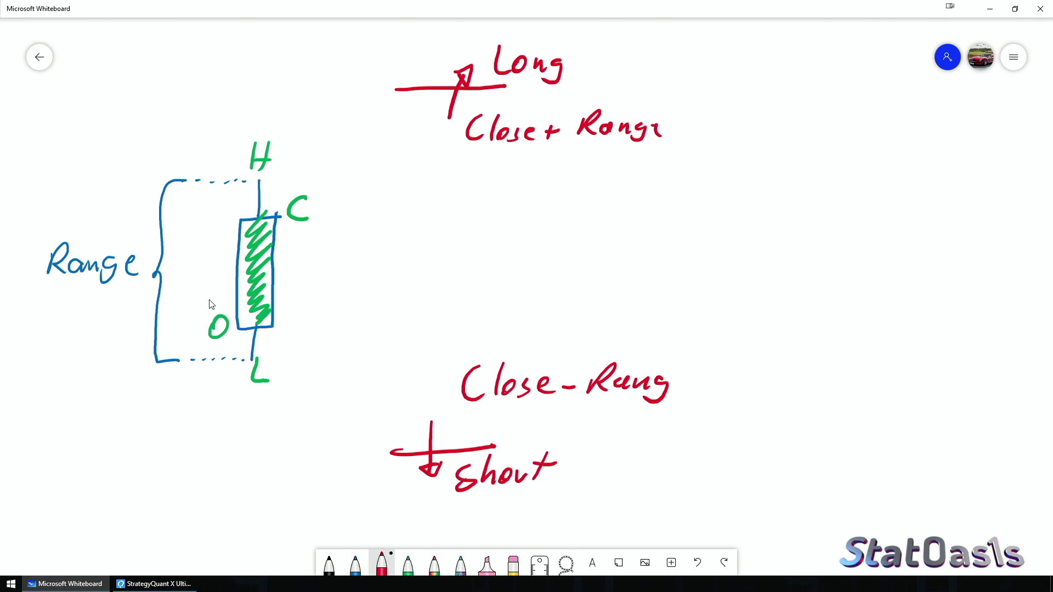
{"action": "mouse_move", "coordinate": [81, 590]}
{"action": "left_click", "coordinate": [153, 584]}
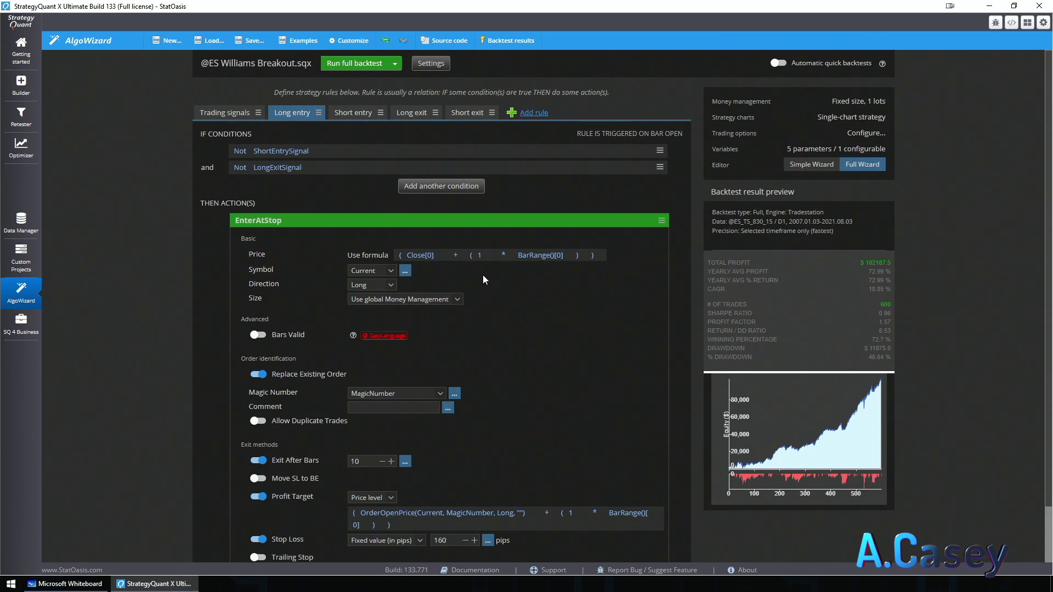
Step: Add two double variables, EntryMultiple and PTMultiple, to the strategy, each with a value of 1
{"action": "left_click", "coordinate": [481, 255]}
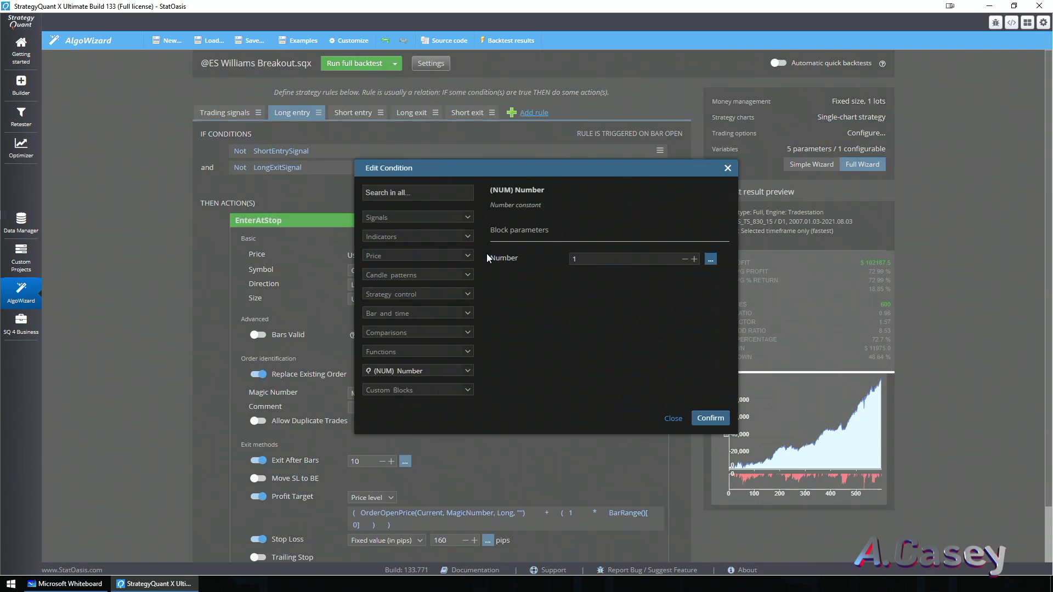
{"action": "left_click", "coordinate": [666, 418]}
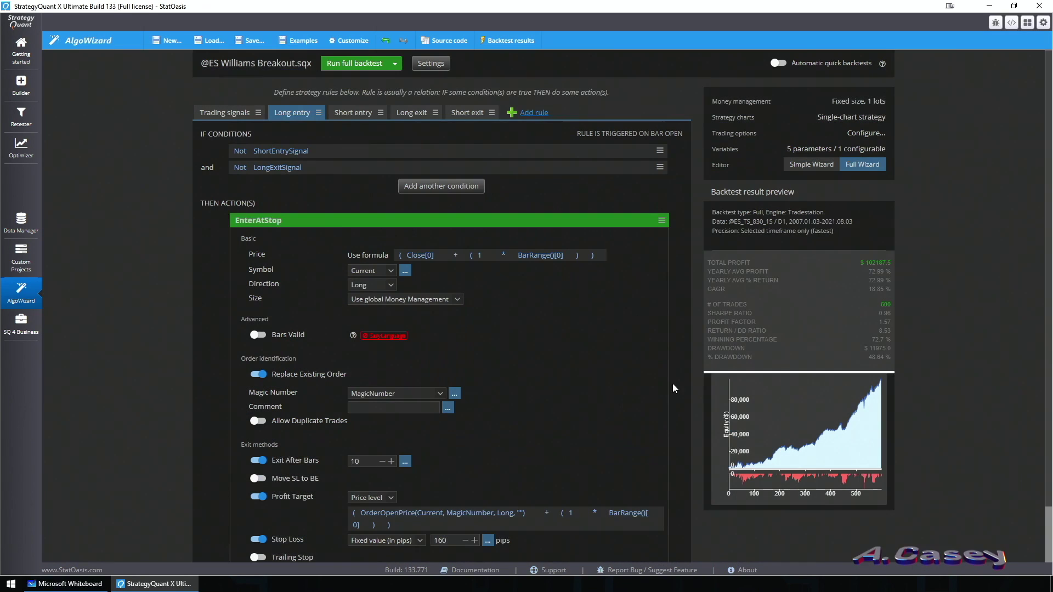
{"action": "left_click", "coordinate": [826, 149]}
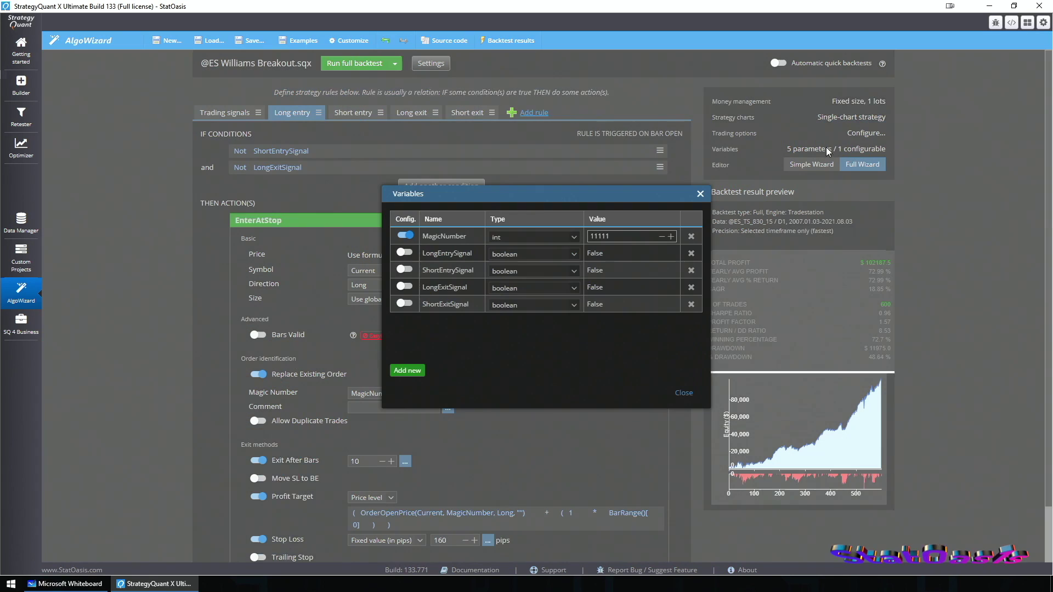
{"action": "left_click", "coordinate": [413, 372]}
{"action": "double_click", "coordinate": [445, 323]}
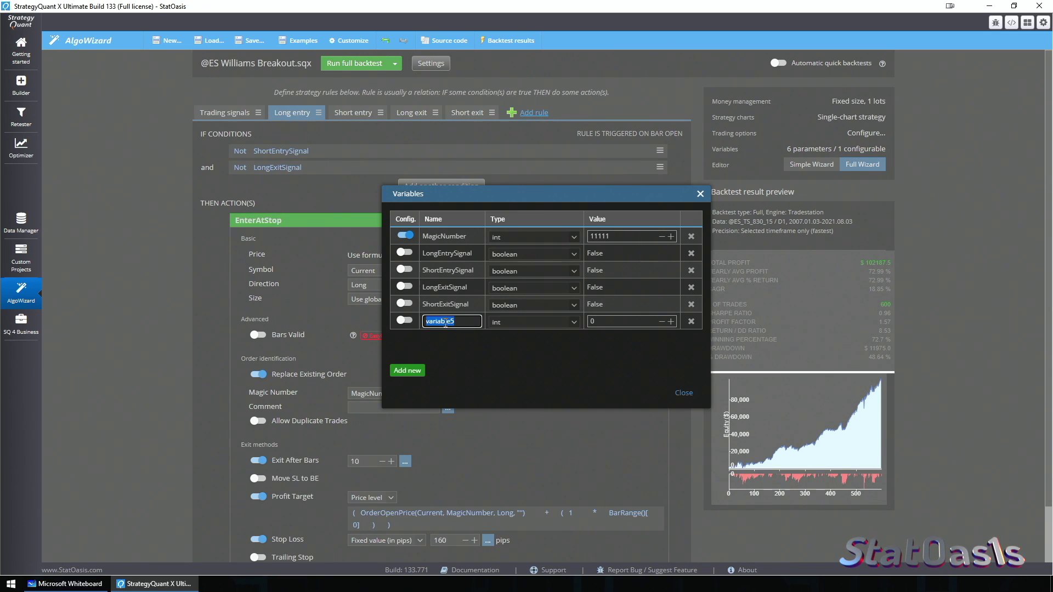
{"action": "type", "text": "EntryMultiple"}
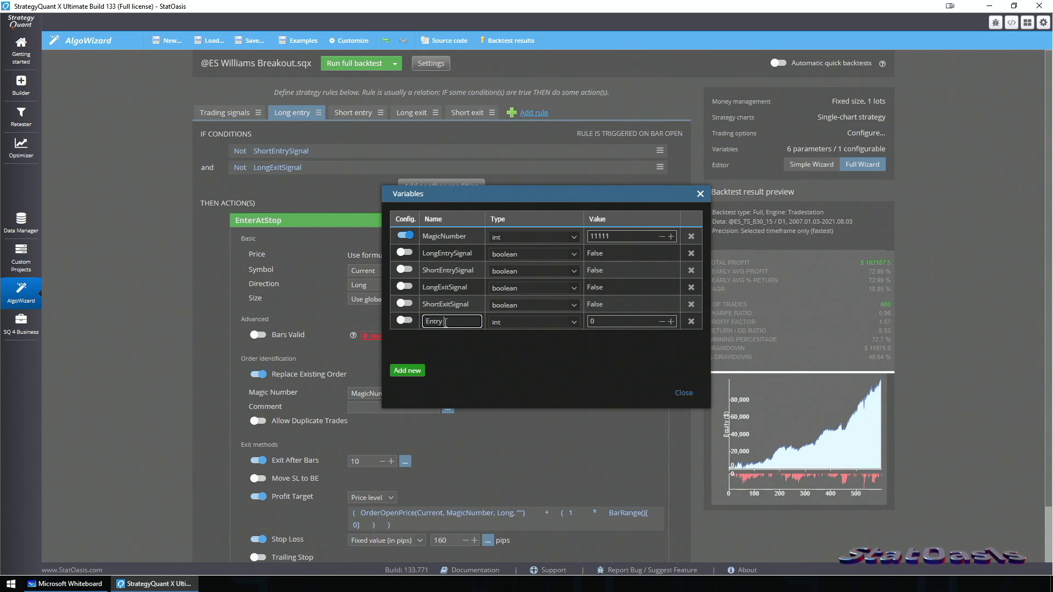
{"action": "type", "text": "1"}
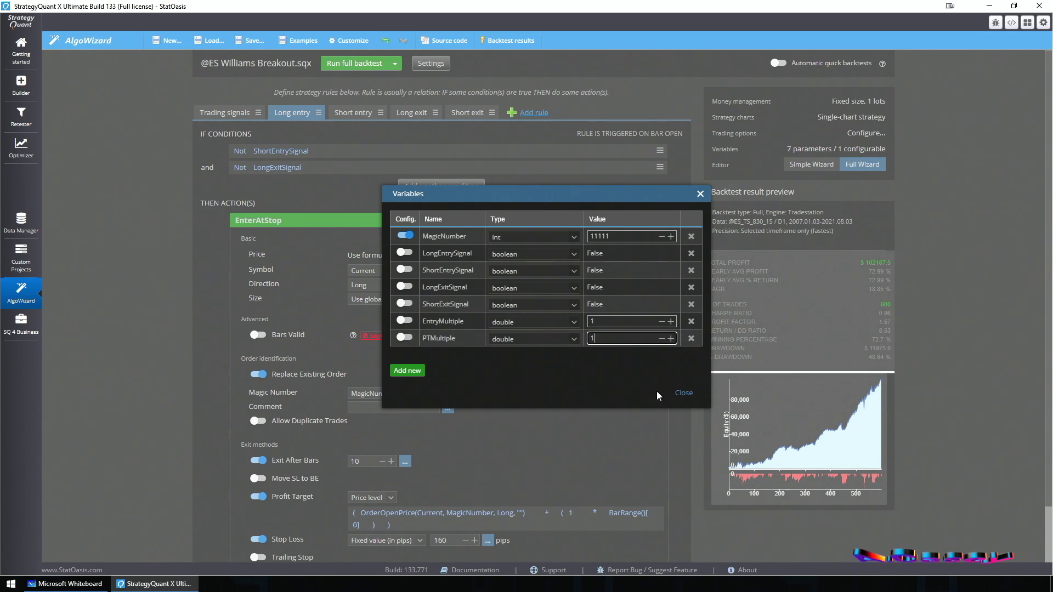
{"action": "left_click", "coordinate": [683, 393]}
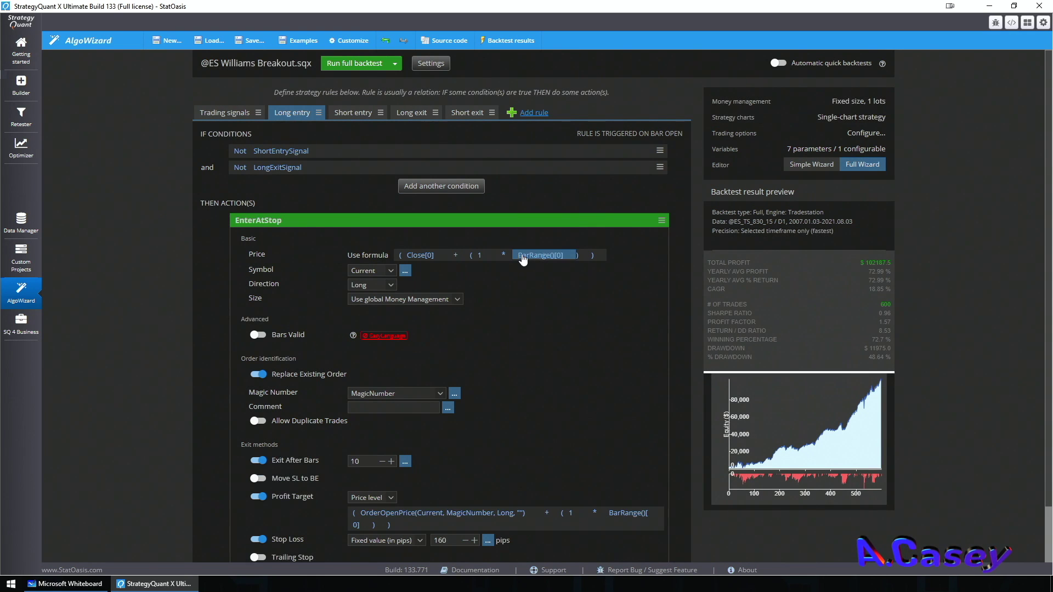
Step: Replace the constant multiplier of BarRange in the long stop order's price formula with the EntryMultiple variable
{"action": "left_click", "coordinate": [480, 255]}
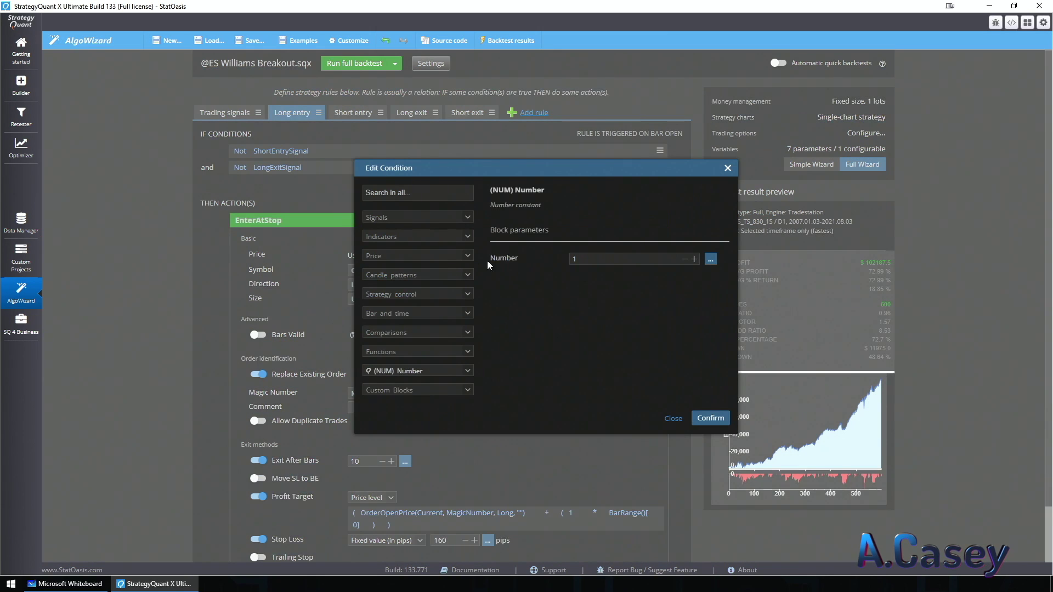
{"action": "left_click", "coordinate": [710, 259]}
{"action": "left_click", "coordinate": [726, 273]}
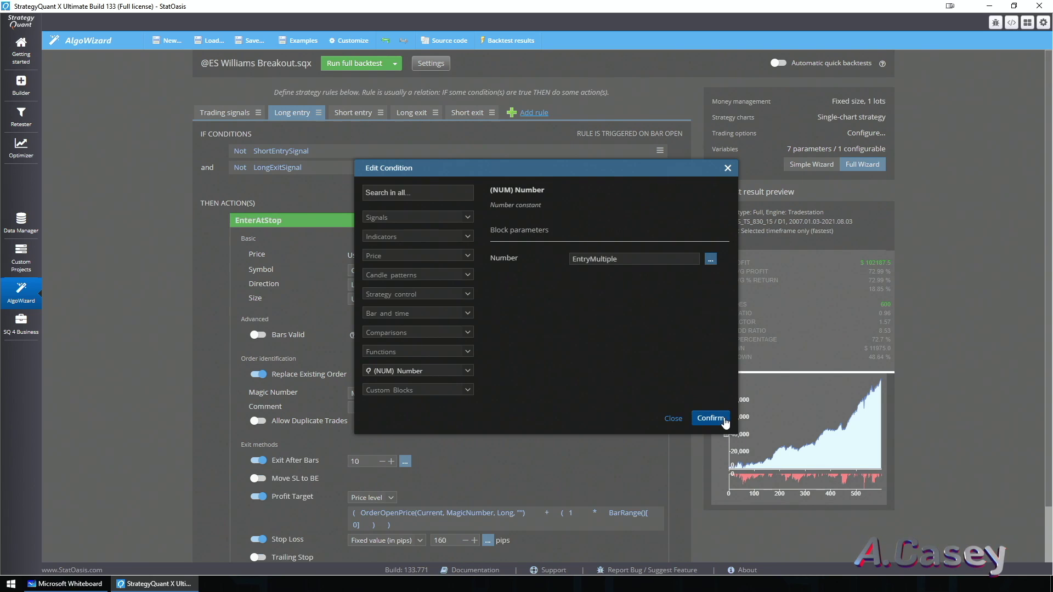
Step: Replace the constant multiplier of BarRange in the long order's Profit Target formula with the PTMultiple variable
{"action": "left_click", "coordinate": [570, 514]}
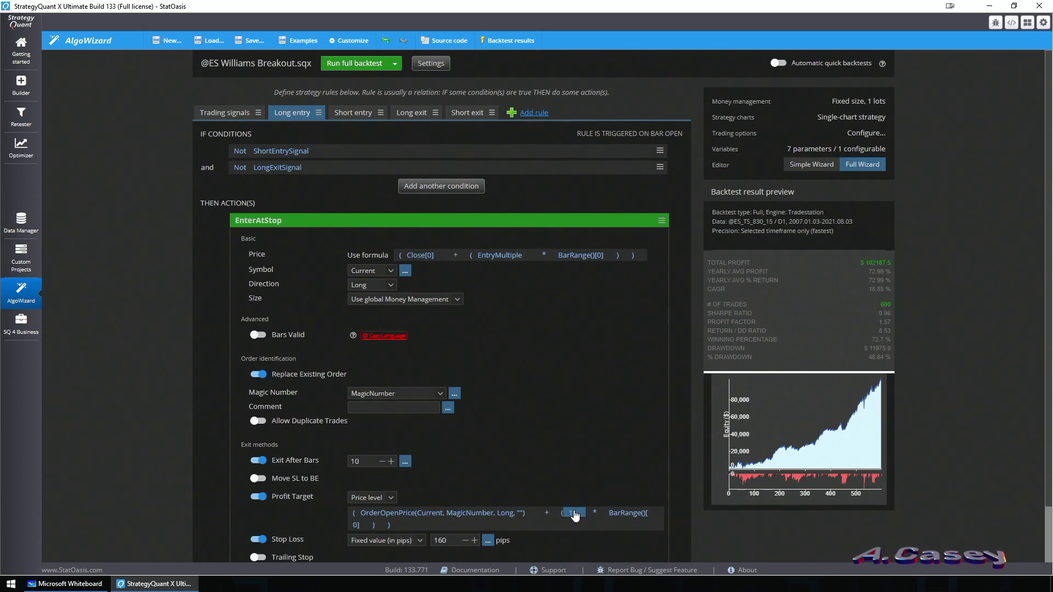
{"action": "left_click", "coordinate": [570, 514]}
{"action": "left_click", "coordinate": [710, 259]}
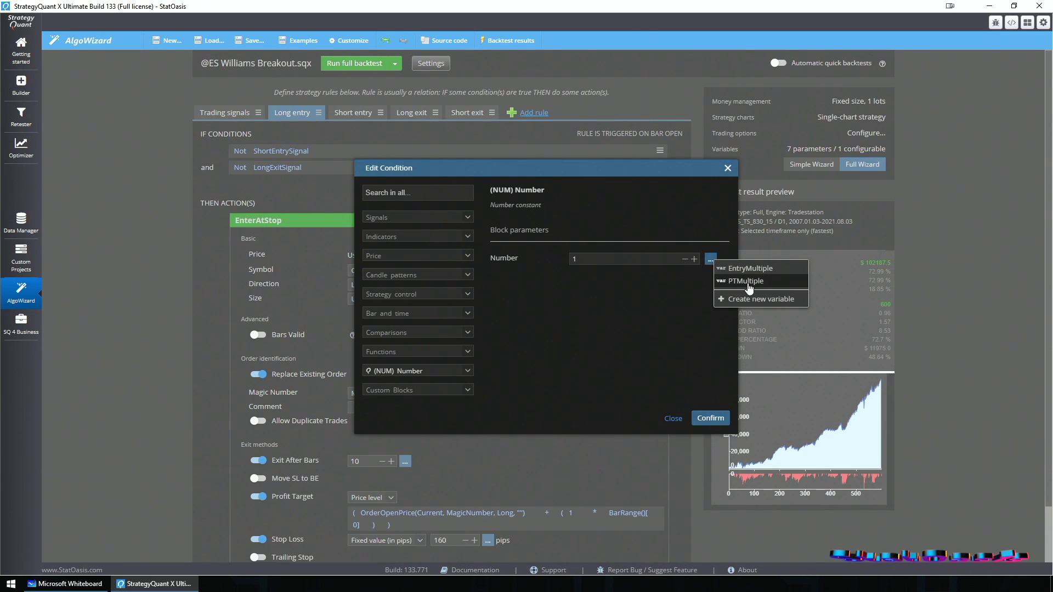
{"action": "left_click", "coordinate": [751, 282]}
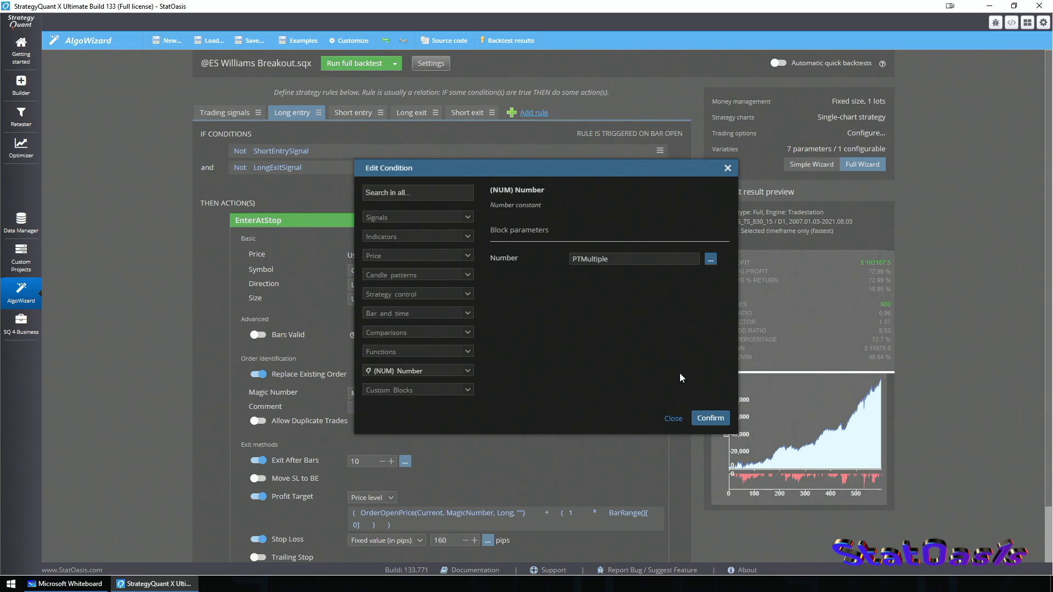
{"action": "left_click", "coordinate": [710, 418]}
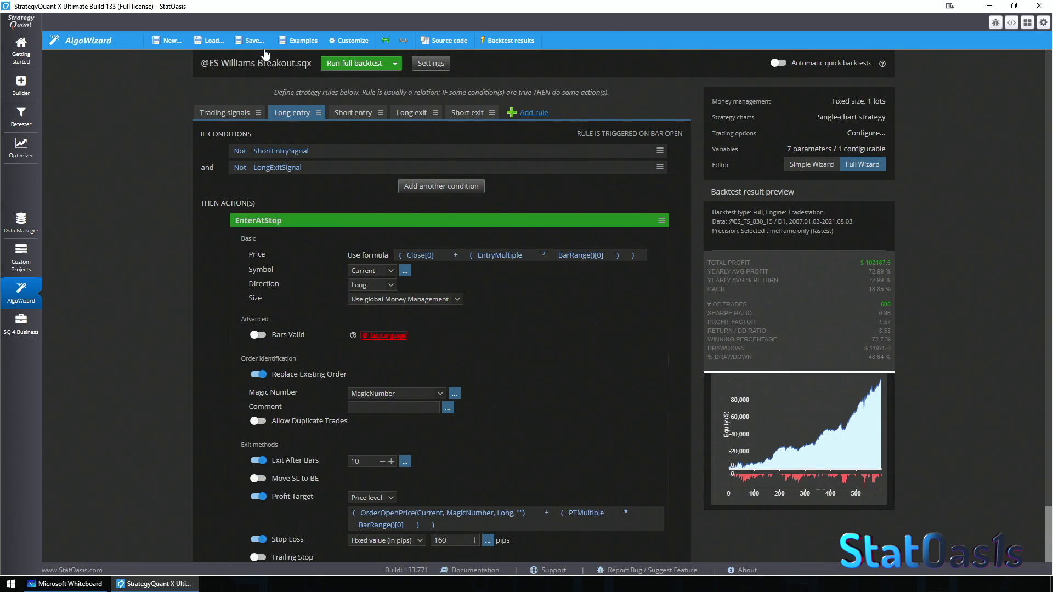
{"action": "left_click", "coordinate": [253, 41]}
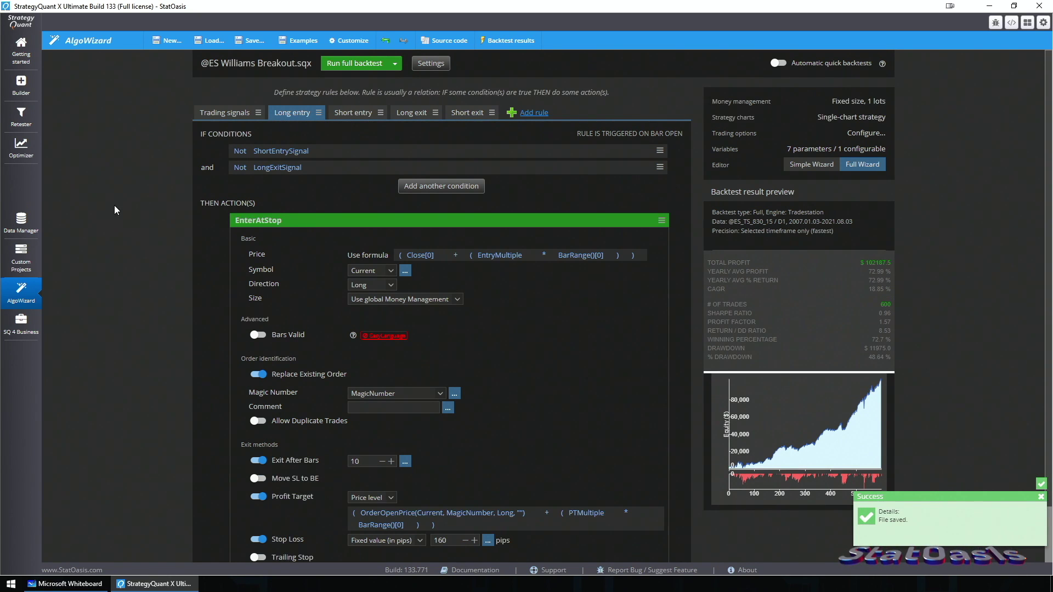
{"action": "left_click", "coordinate": [22, 149]}
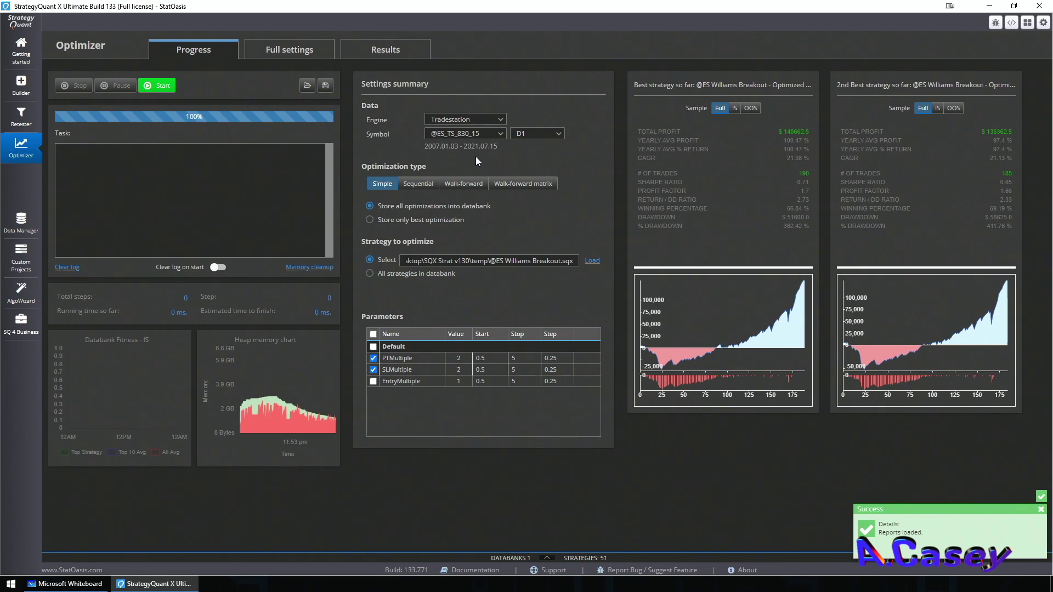
{"action": "left_click", "coordinate": [592, 260]}
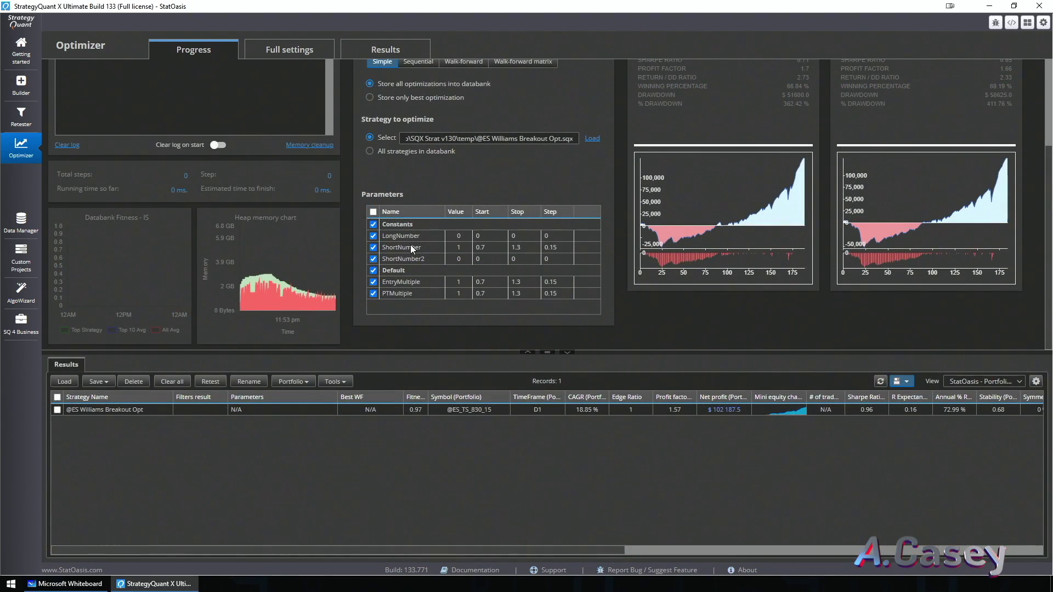
Step: Exclude the Constants group with LongNumber, ShortNumber and ShortNumber2 from the optimization parameters
{"action": "left_click", "coordinate": [374, 247]}
{"action": "left_click", "coordinate": [374, 259]}
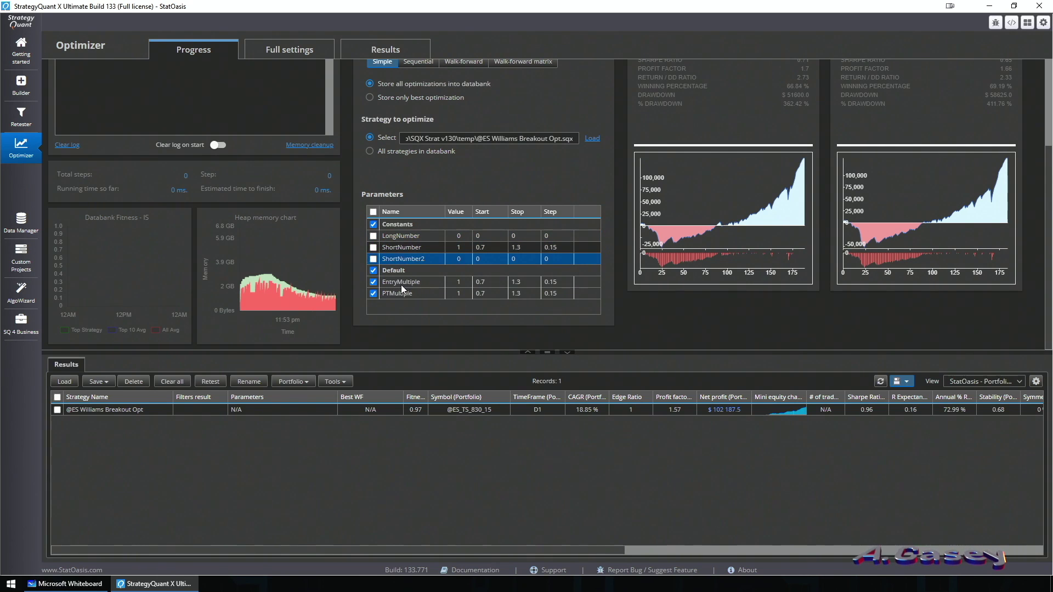
{"action": "left_click", "coordinate": [373, 224]}
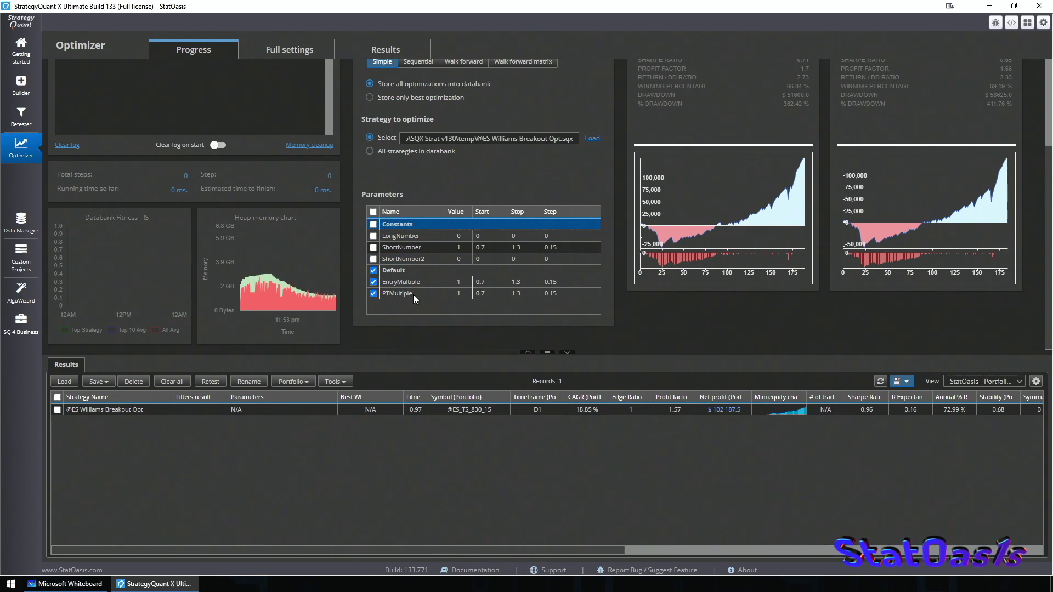
Step: Set EntryMultiple and PTMultiple to a start of 0.5, stop of 5 and step of 0.25, and run the optimization
{"action": "double_click", "coordinate": [491, 282]}
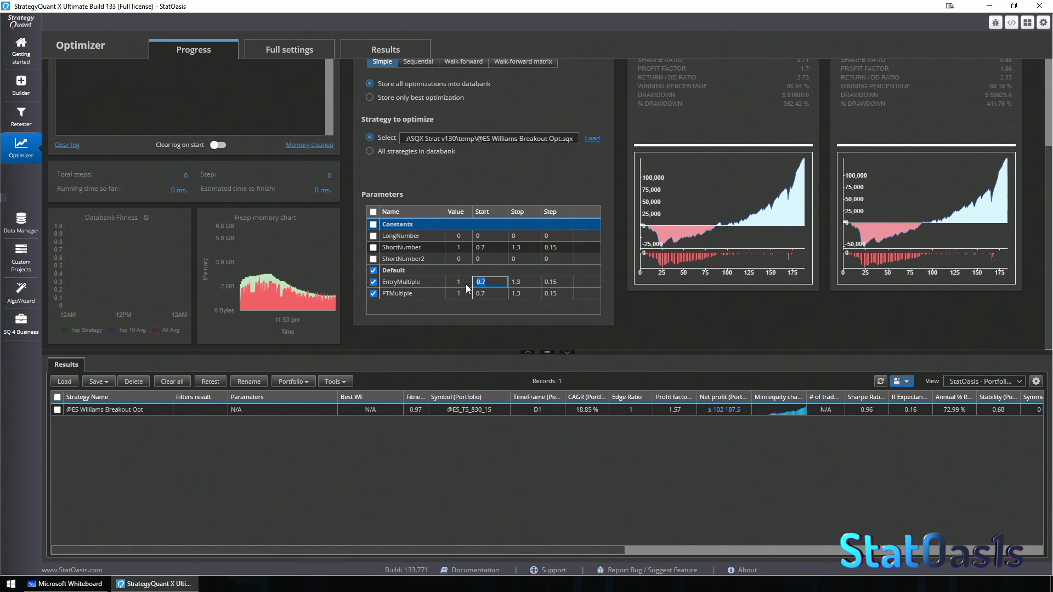
{"action": "type", "text": "0.5"}
{"action": "double_click", "coordinate": [489, 293]}
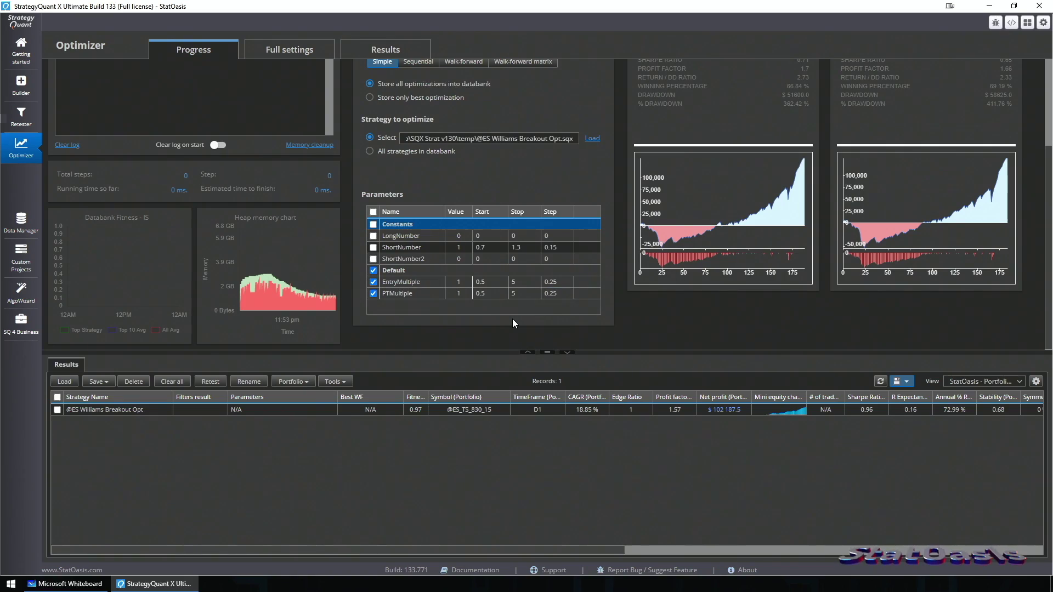
{"action": "scroll", "coordinate": [467, 278], "scroll_direction": "up", "scroll_amount": 3}
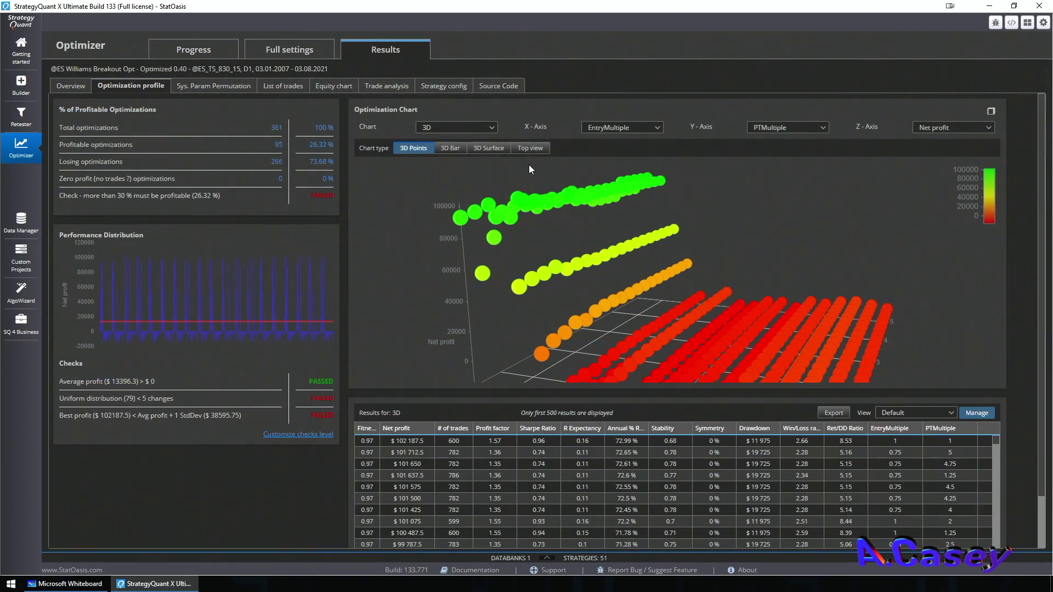
Step: Show the optimization chart as a 3D Surface and examine net profit across EntryMultiple and PTMultiple from several angles
{"action": "left_click", "coordinate": [497, 150]}
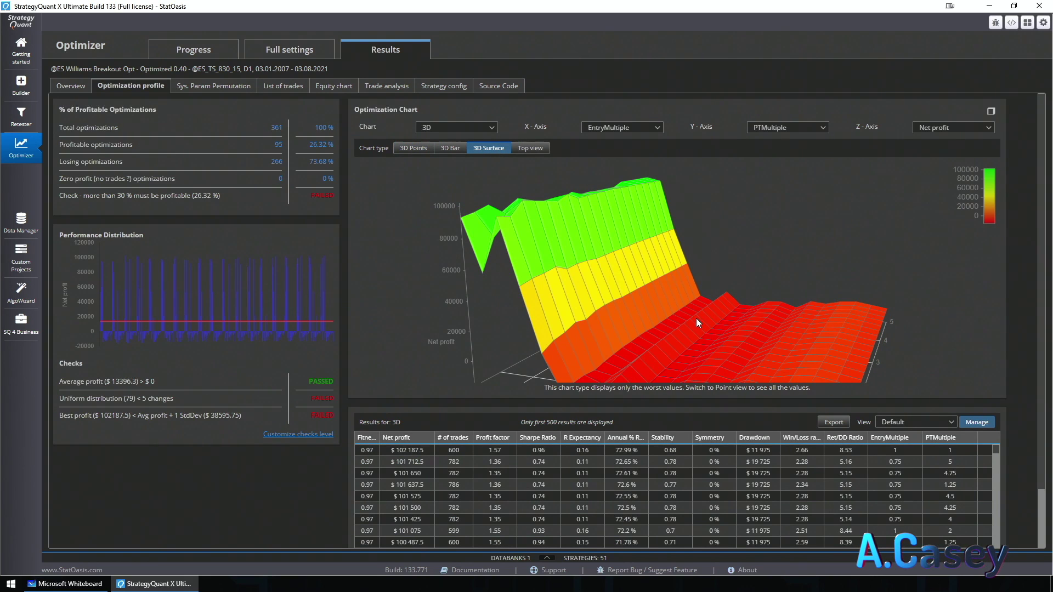
{"action": "left_click_drag", "start_coordinate": [695, 315], "coordinate": [691, 329]}
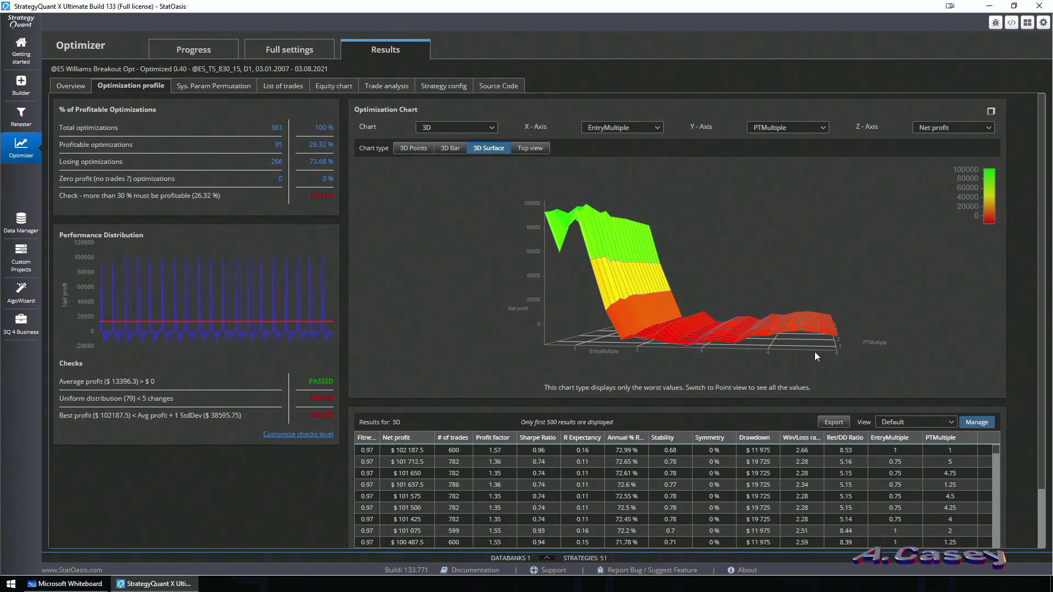
{"action": "left_click_drag", "start_coordinate": [814, 351], "coordinate": [635, 376]}
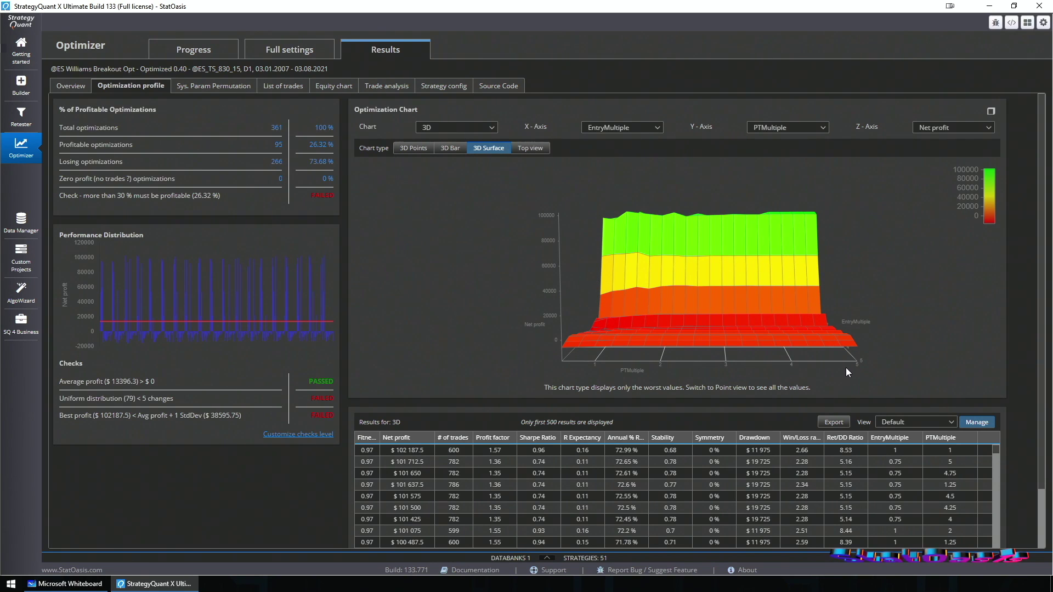
{"action": "left_click_drag", "start_coordinate": [847, 367], "coordinate": [614, 363]}
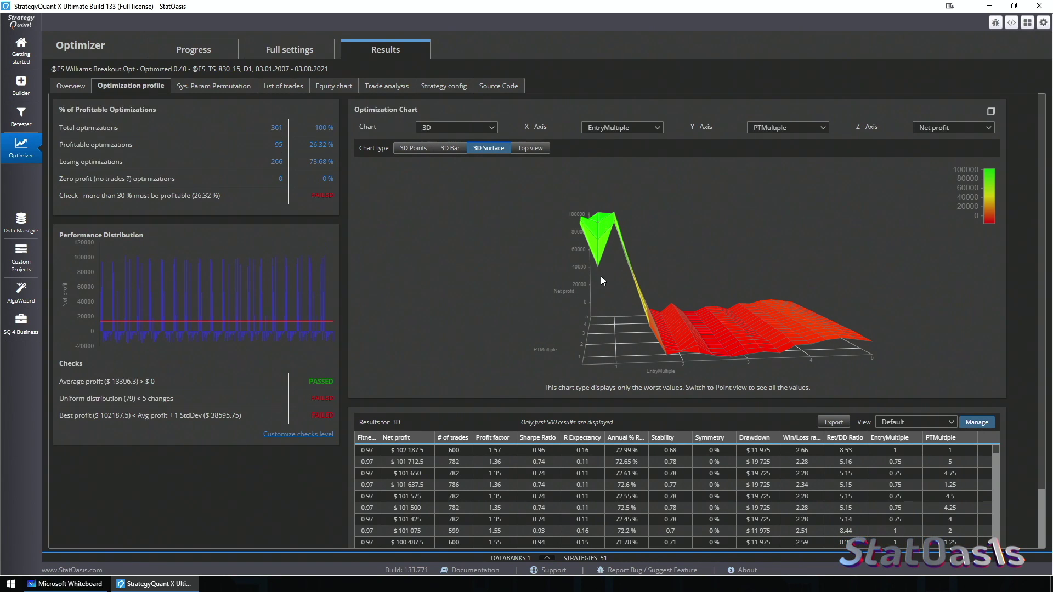
{"action": "left_click_drag", "start_coordinate": [601, 276], "coordinate": [599, 288]}
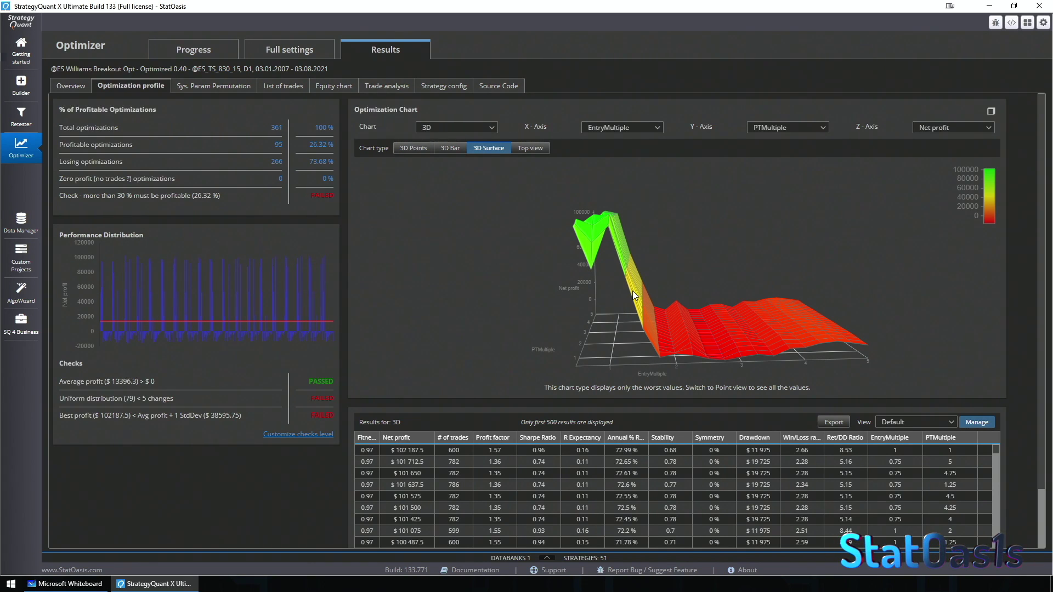
Step: Plot # of trades on the Z axis of the optimization chart and examine the surface from another angle
{"action": "left_click", "coordinate": [958, 129]}
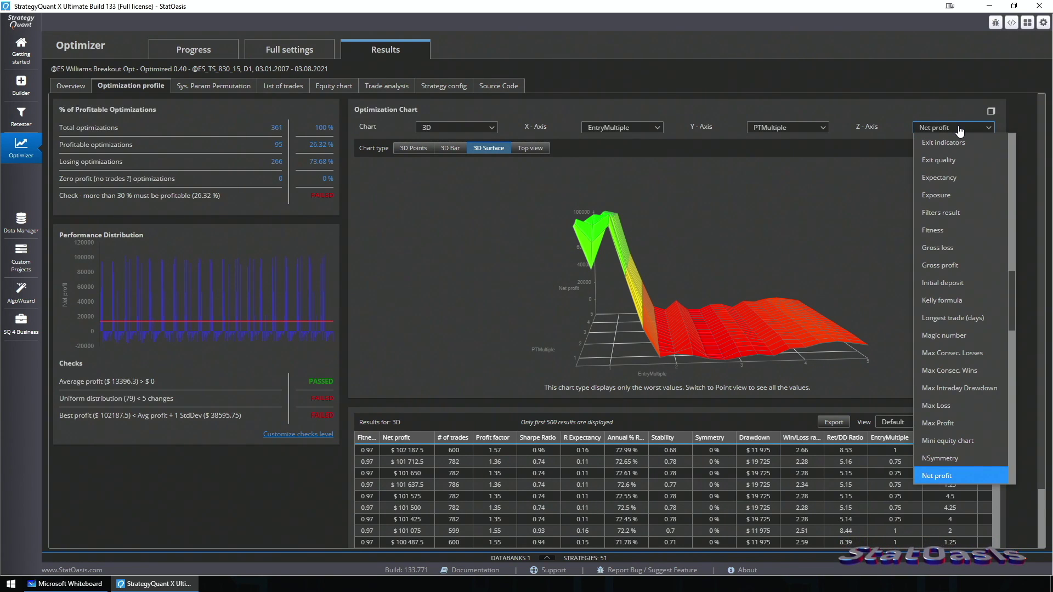
{"action": "key", "text": "Down"}
{"action": "key", "text": "Down"}
{"action": "key", "text": "Down"}
{"action": "key", "text": "Down"}
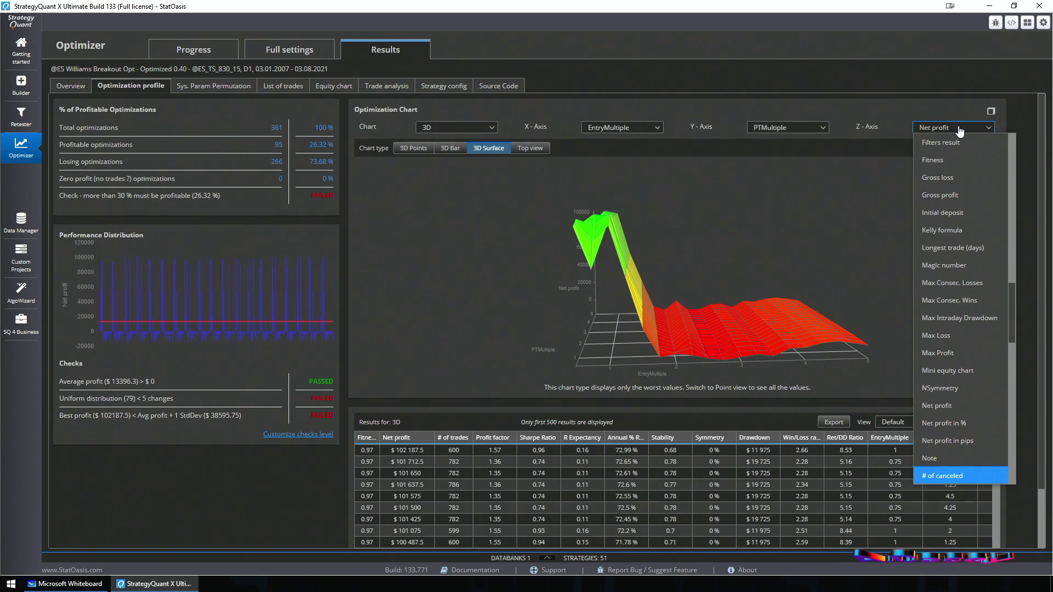
{"action": "key", "text": "Down"}
{"action": "key", "text": "Return"}
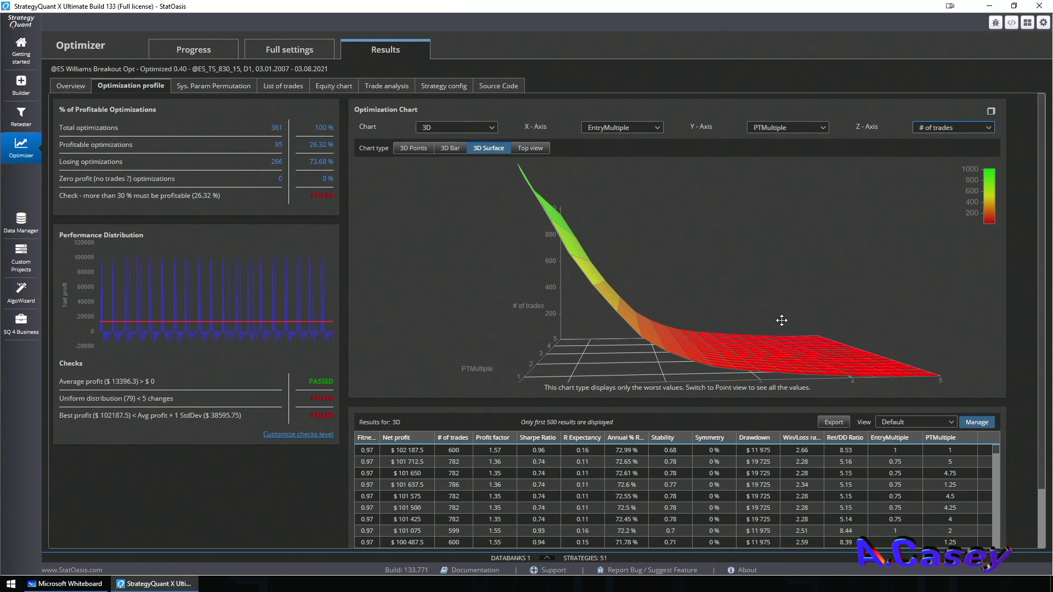
{"action": "left_click_drag", "start_coordinate": [779, 323], "coordinate": [732, 361]}
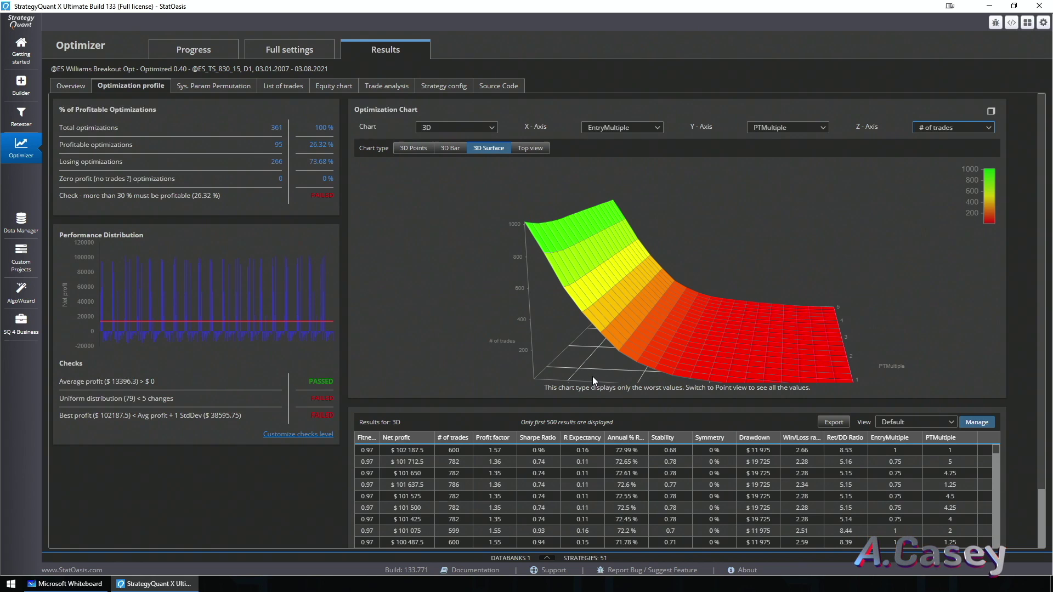
{"action": "scroll", "coordinate": [592, 377], "scroll_direction": "down", "scroll_amount": 1}
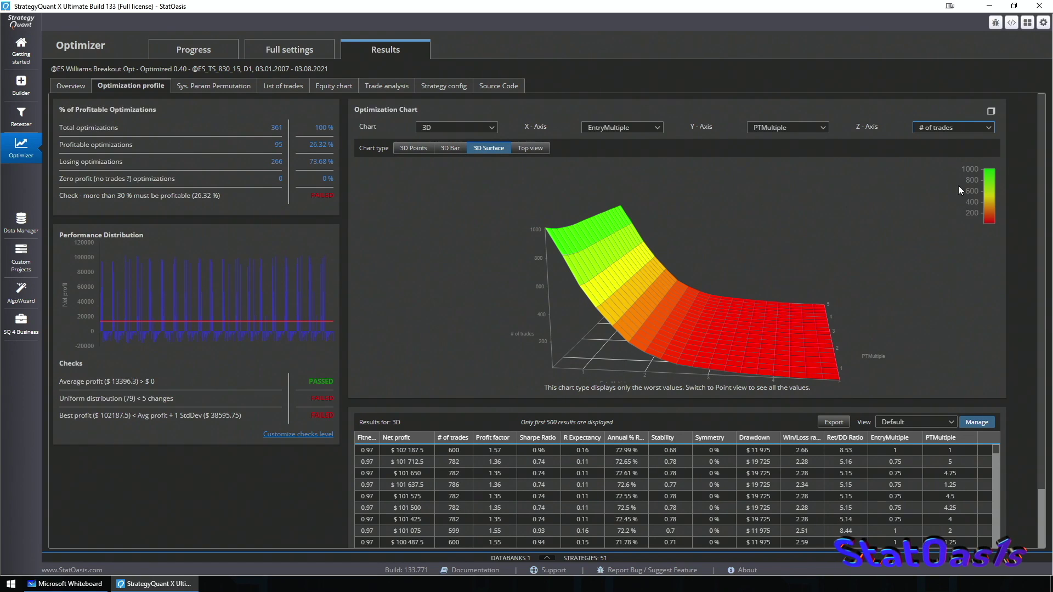
Step: Plot Ret/DD Ratio on the Z axis of the 3D optimization chart
{"action": "left_click", "coordinate": [963, 129]}
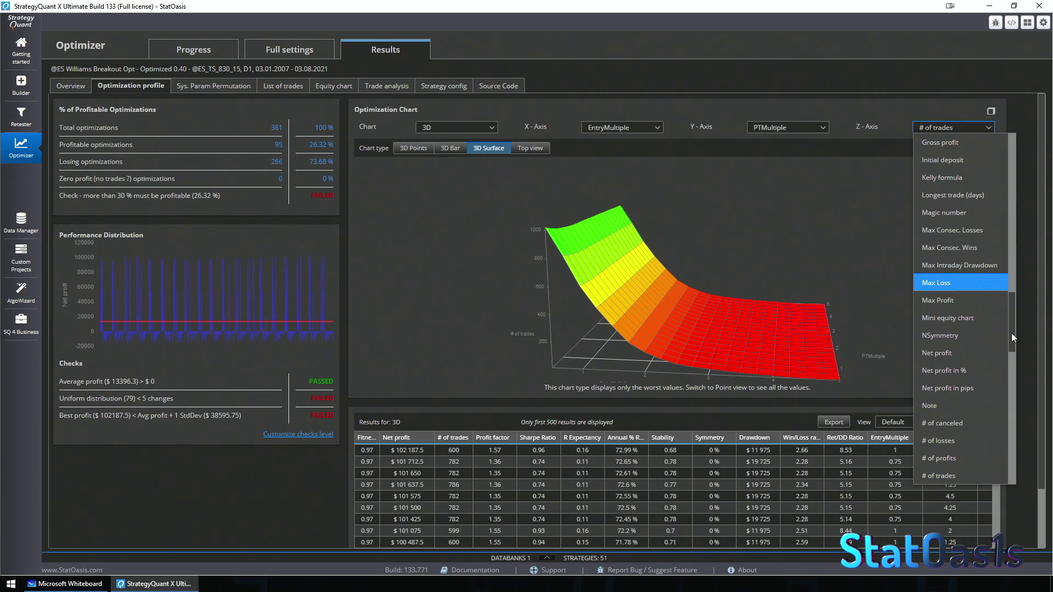
{"action": "mouse_move", "coordinate": [1011, 334]}
{"action": "left_mouse_down"}
{"action": "mouse_move", "coordinate": [1007, 358]}
{"action": "mouse_move", "coordinate": [1009, 322]}
{"action": "left_mouse_up"}
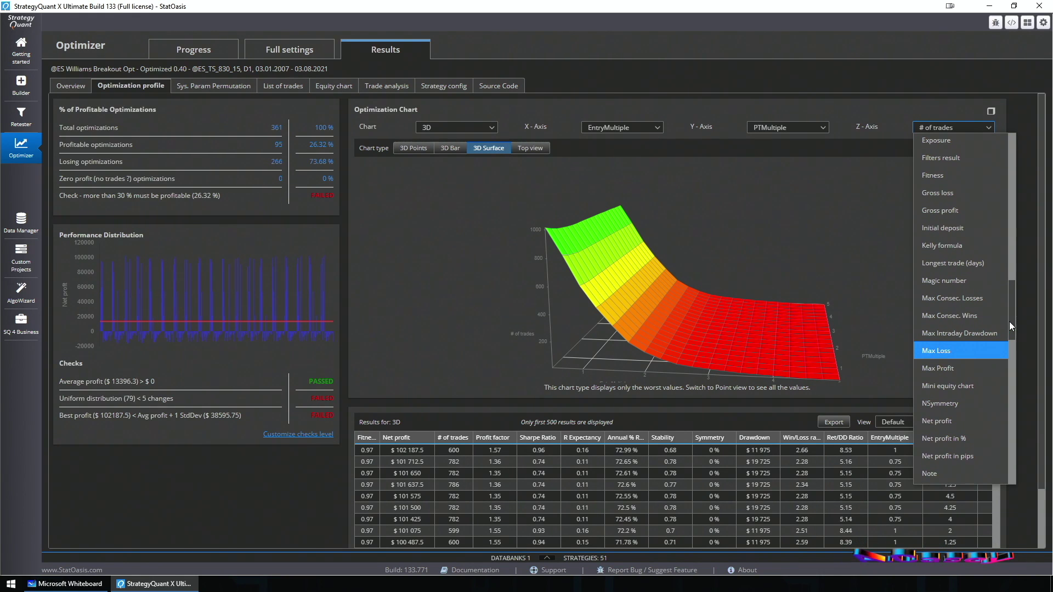
{"action": "left_click_drag", "start_coordinate": [1009, 321], "coordinate": [1004, 401]}
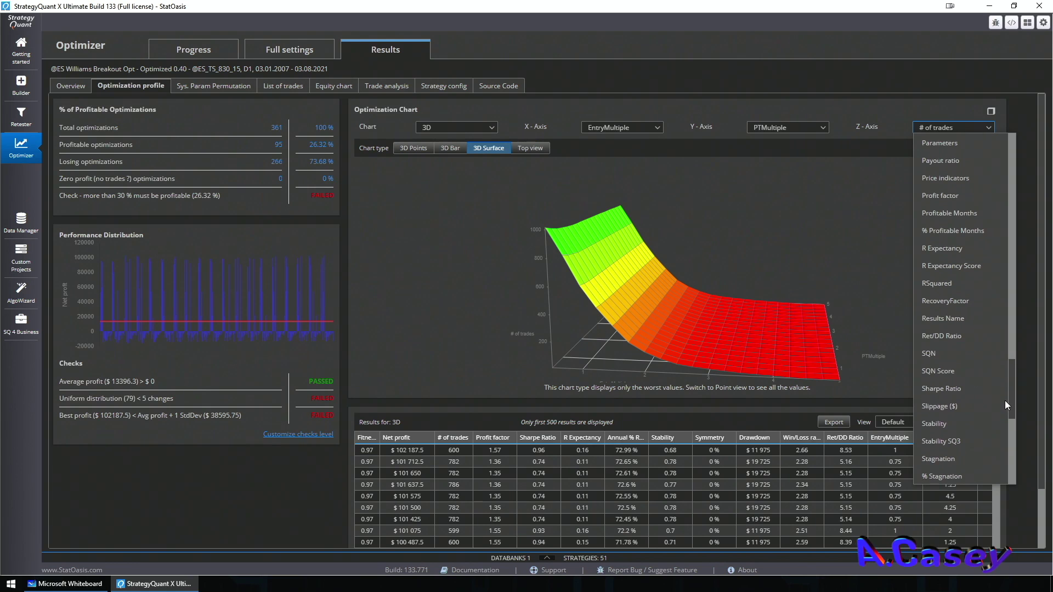
{"action": "scroll", "coordinate": [963, 409], "scroll_direction": "up", "scroll_amount": 1}
{"action": "left_click", "coordinate": [963, 414]}
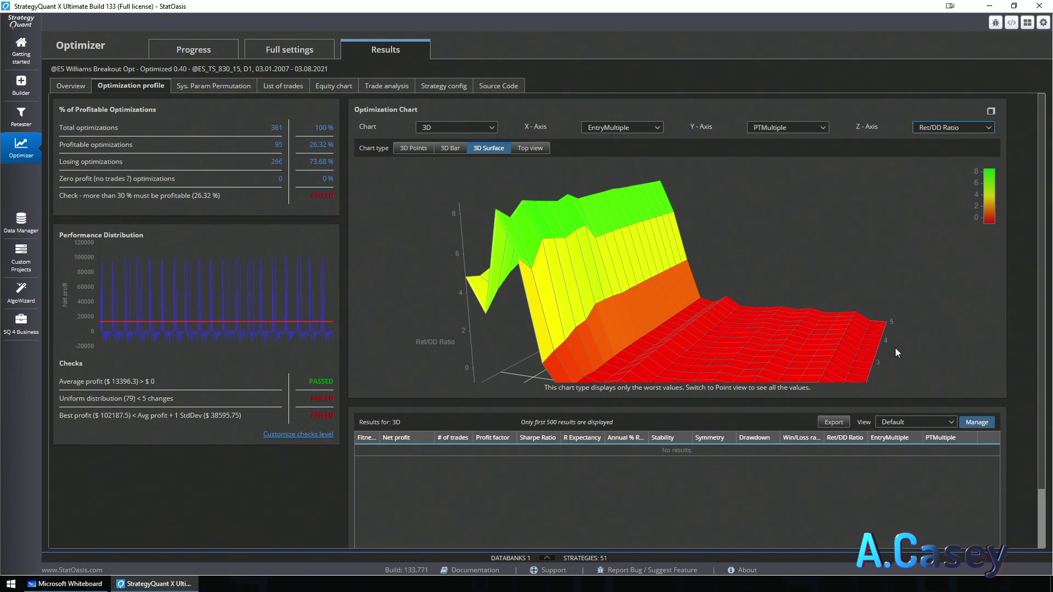
Step: Examine the Ret/DD Ratio surface across EntryMultiple and PTMultiple from several angles
{"action": "left_click_drag", "start_coordinate": [709, 348], "coordinate": [637, 352]}
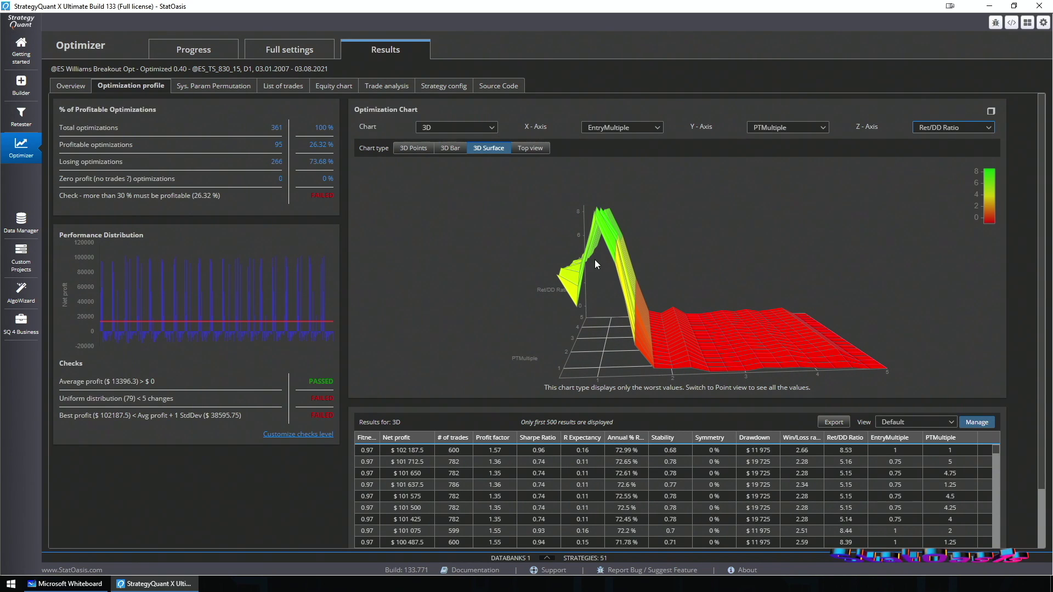
{"action": "left_click_drag", "start_coordinate": [596, 264], "coordinate": [621, 274]}
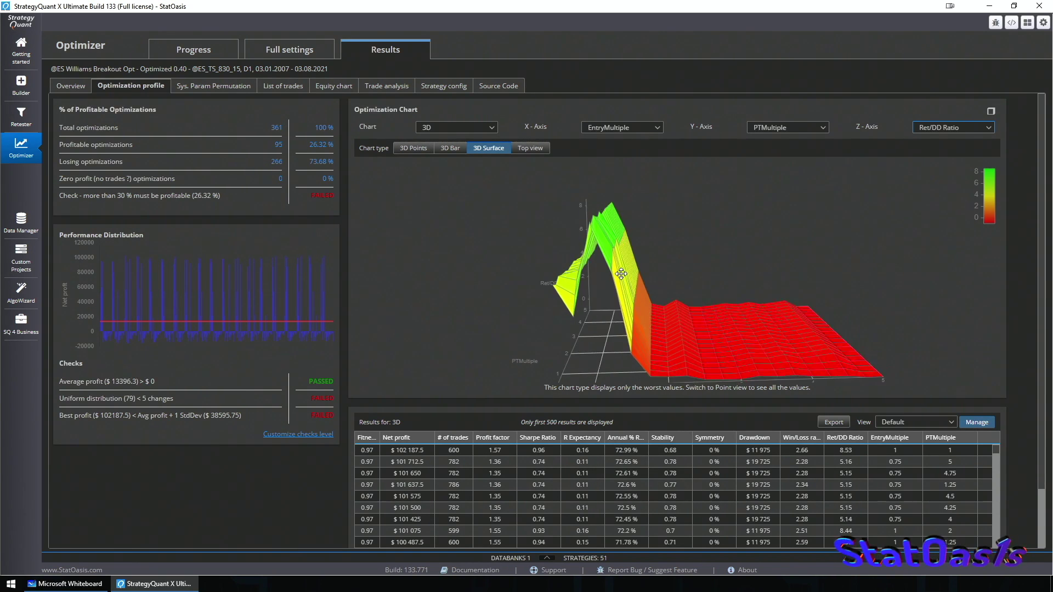
{"action": "left_click_drag", "start_coordinate": [599, 311], "coordinate": [616, 298]}
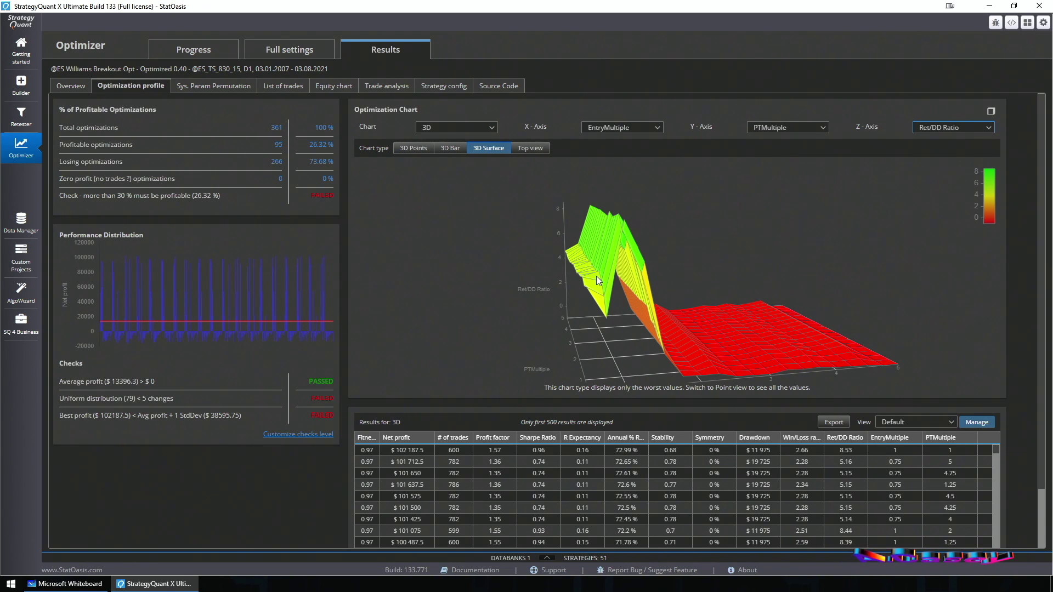
{"action": "left_click_drag", "start_coordinate": [613, 293], "coordinate": [607, 251]}
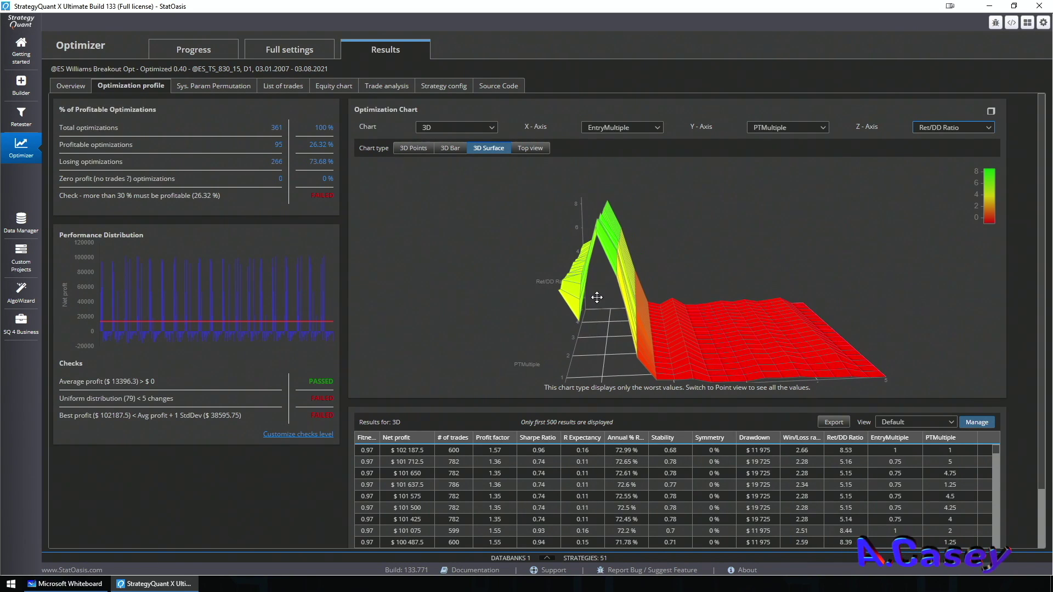
{"action": "mouse_move", "coordinate": [834, 273]}
{"action": "left_mouse_down"}
{"action": "mouse_move", "coordinate": [756, 294]}
{"action": "mouse_move", "coordinate": [834, 290]}
{"action": "left_mouse_up"}
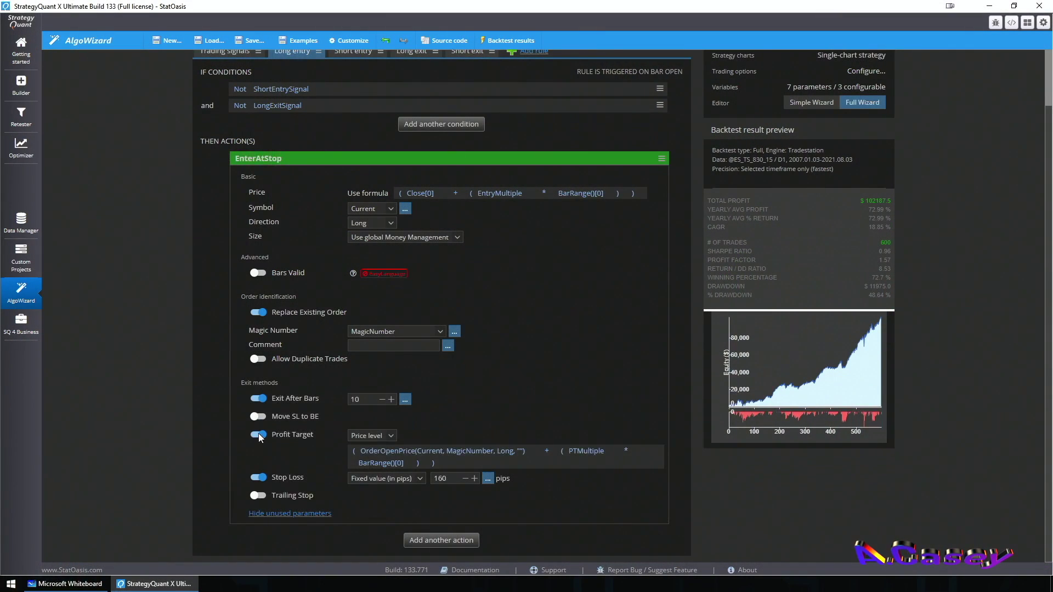
Step: Run a full backtest with the long entry's profit target turned off and EntryMultiple in its price formula replaced by the constant 1
{"action": "left_click", "coordinate": [258, 435]}
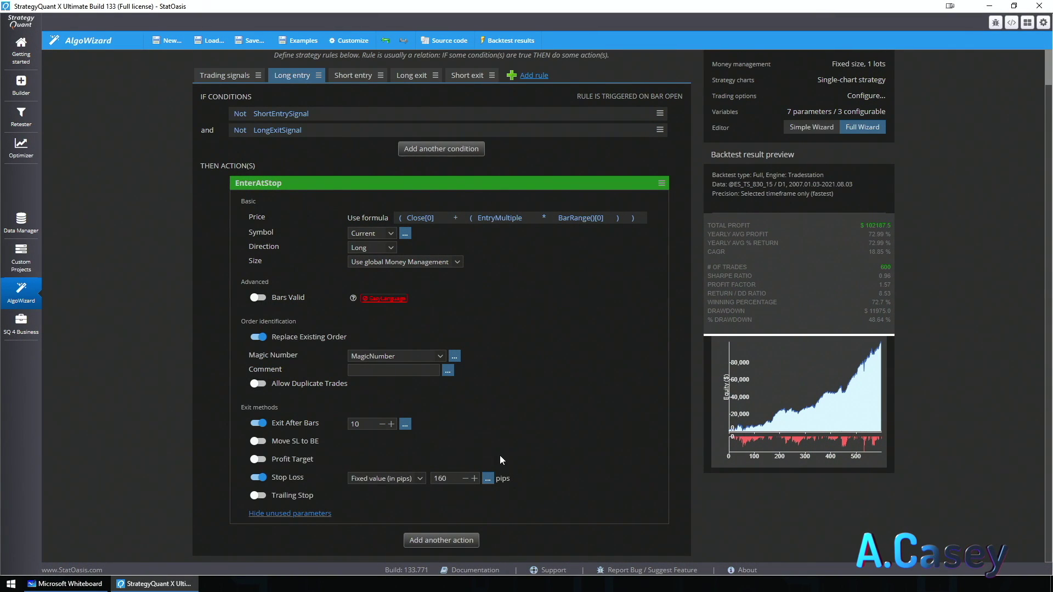
{"action": "left_click", "coordinate": [503, 218]}
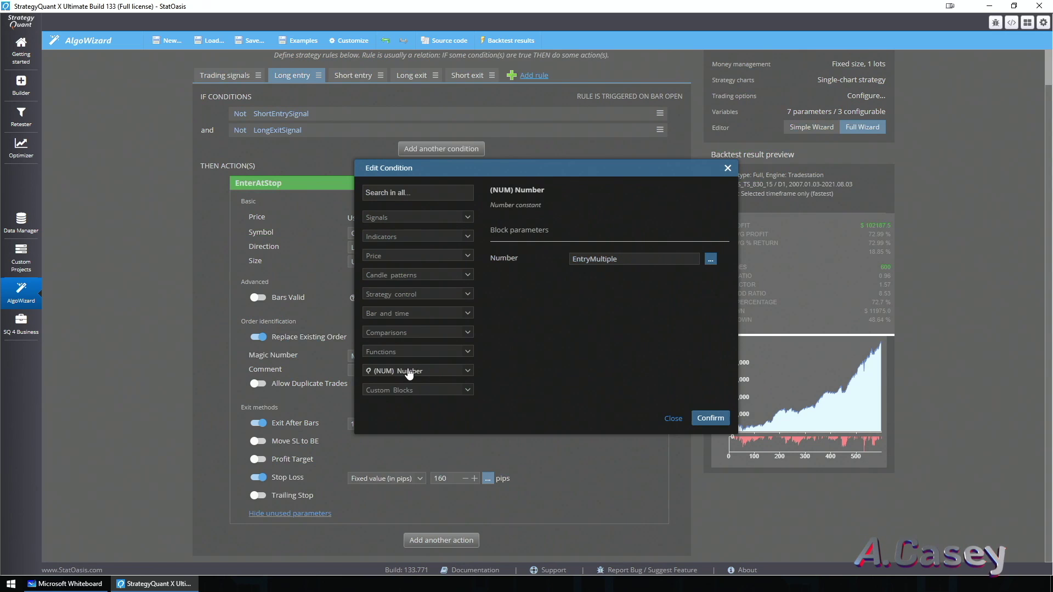
{"action": "left_click", "coordinate": [409, 373]}
{"action": "left_click", "coordinate": [412, 420]}
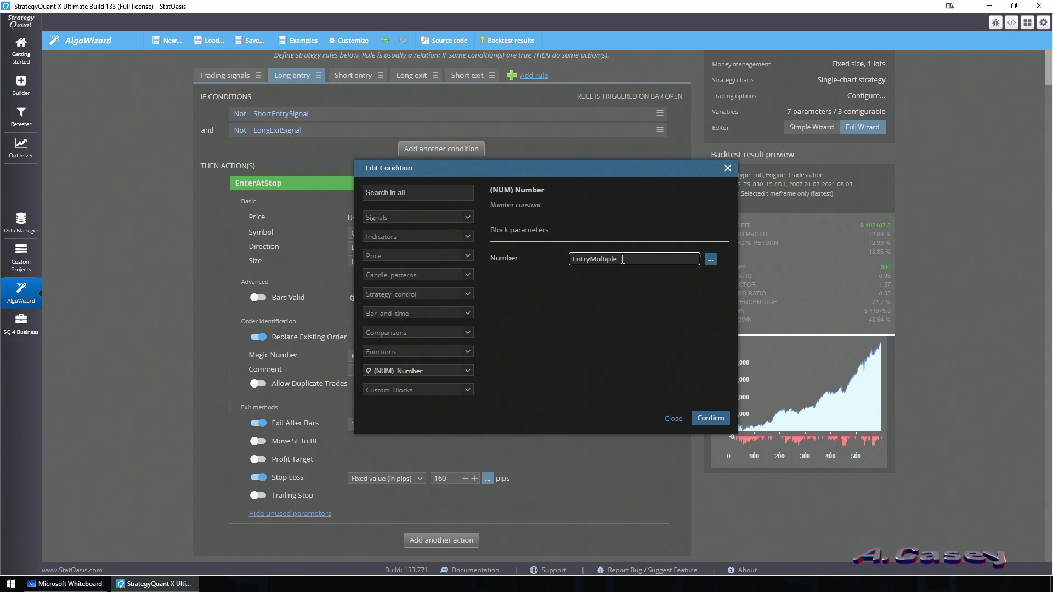
{"action": "left_click", "coordinate": [711, 260]}
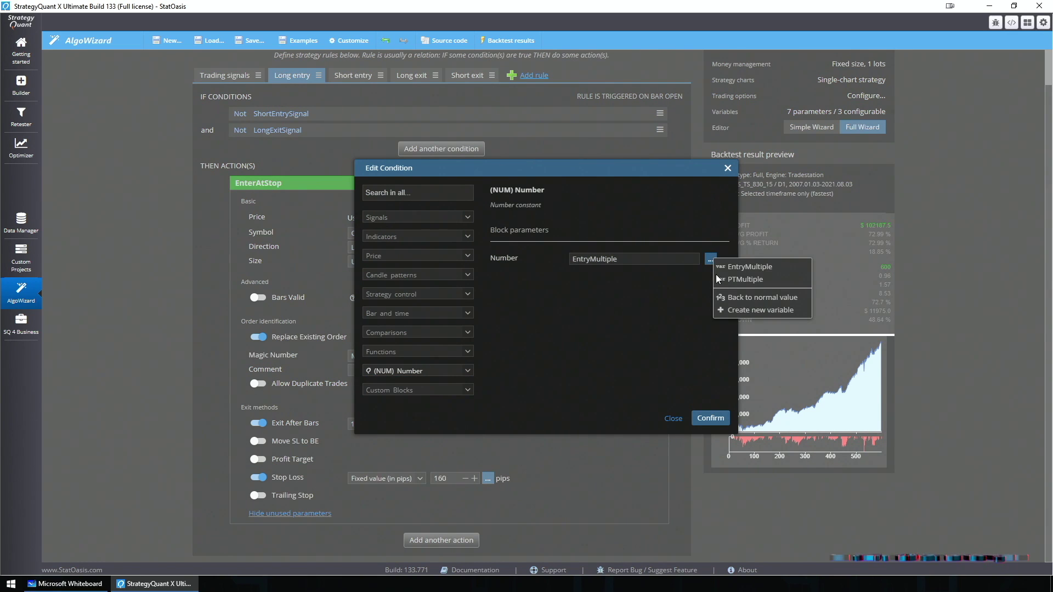
{"action": "left_click", "coordinate": [743, 297]}
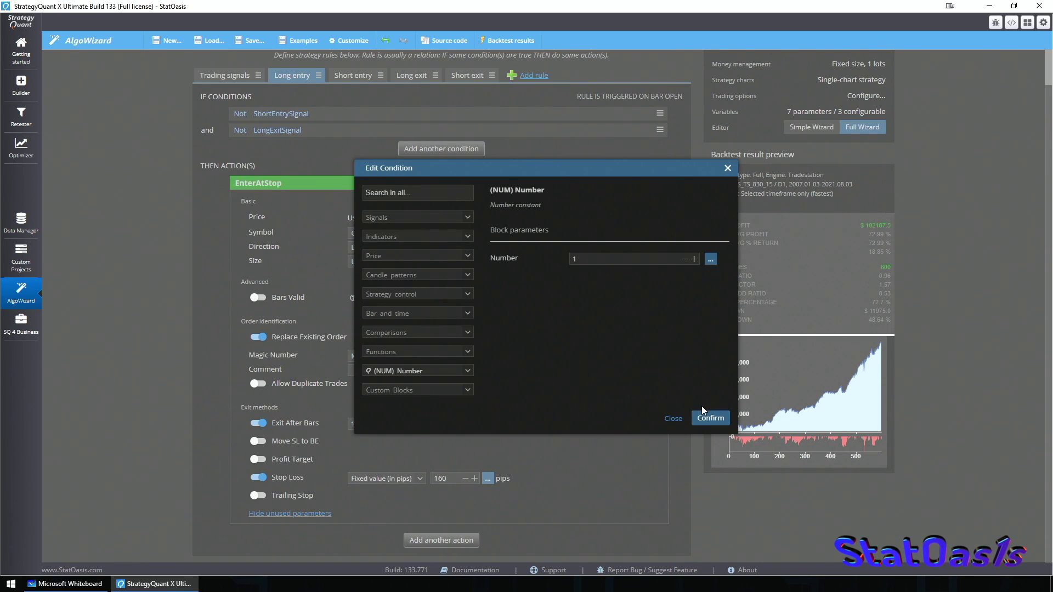
{"action": "key", "text": "Return"}
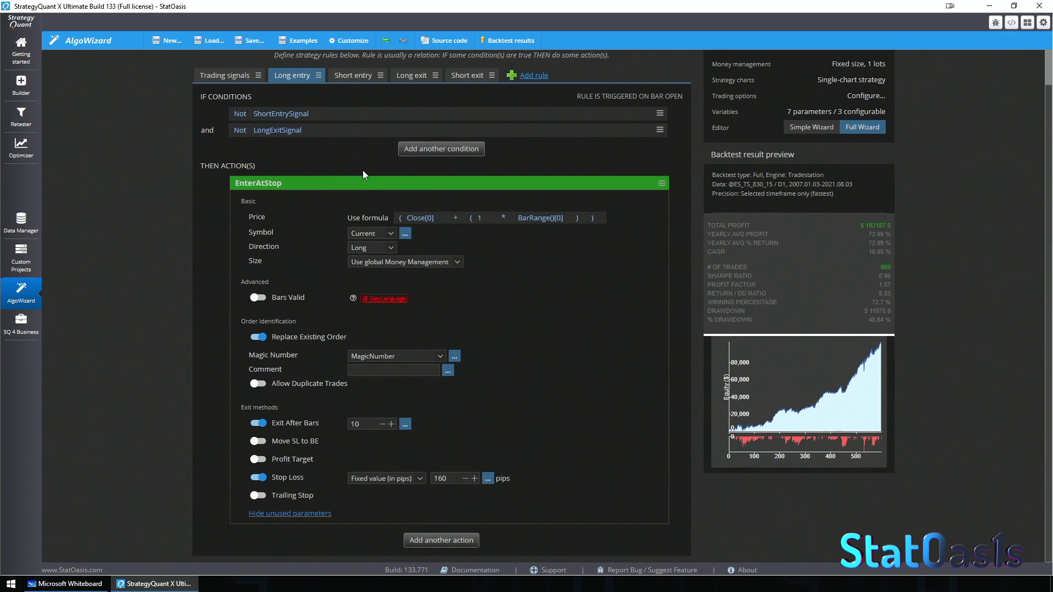
{"action": "scroll", "coordinate": [368, 192], "scroll_direction": "up", "scroll_amount": 2}
{"action": "left_click", "coordinate": [385, 64]}
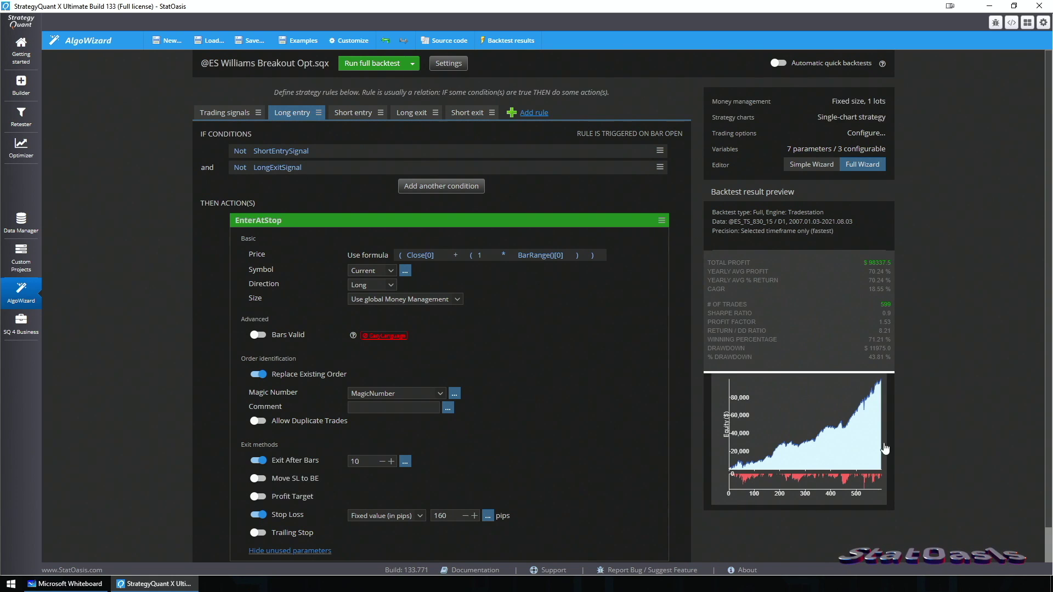
Step: Add the custom block StatOasis - Conecutive RSI UP to LongEntrySignal with X_Bars_Valid 3, RSI_Level 10, RSI_Period 2 and X_Bars_Valid_Shift 0
{"action": "left_click", "coordinate": [245, 114]}
{"action": "left_click", "coordinate": [438, 184]}
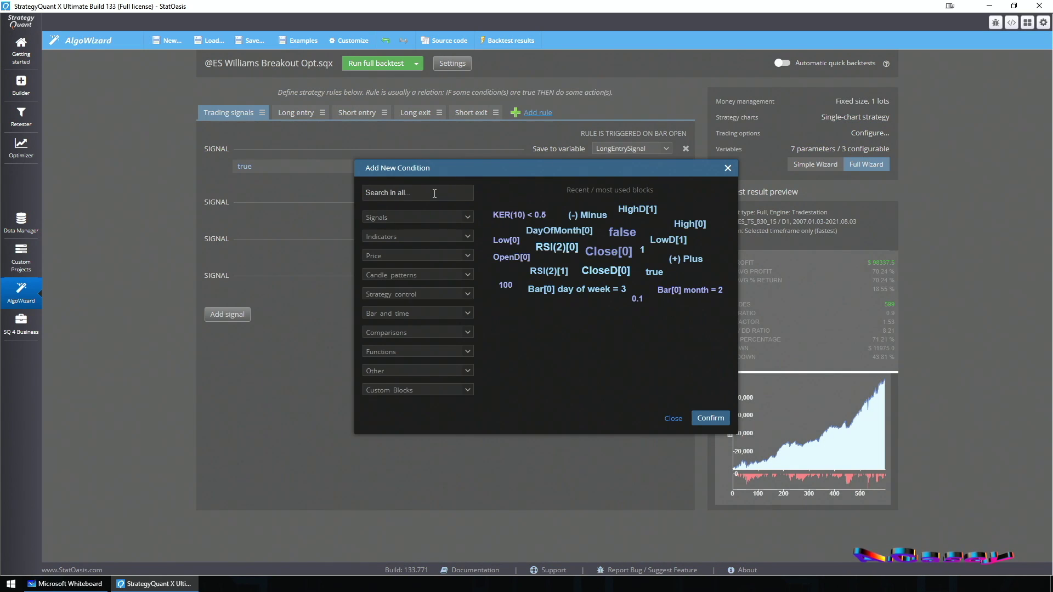
{"action": "type", "text": "rsi"}
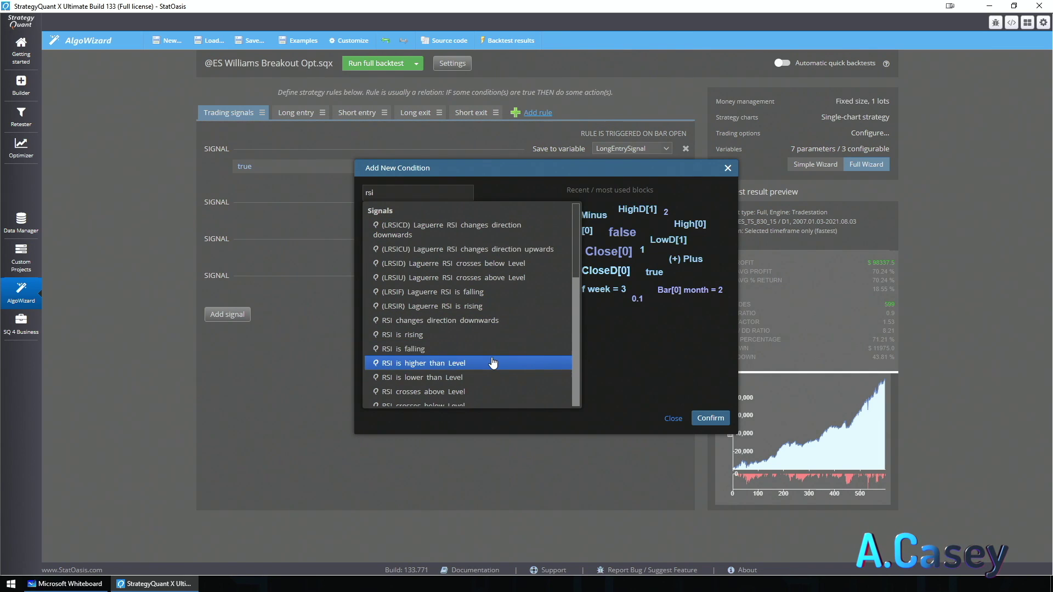
{"action": "scroll", "coordinate": [447, 359], "scroll_direction": "down", "scroll_amount": 5}
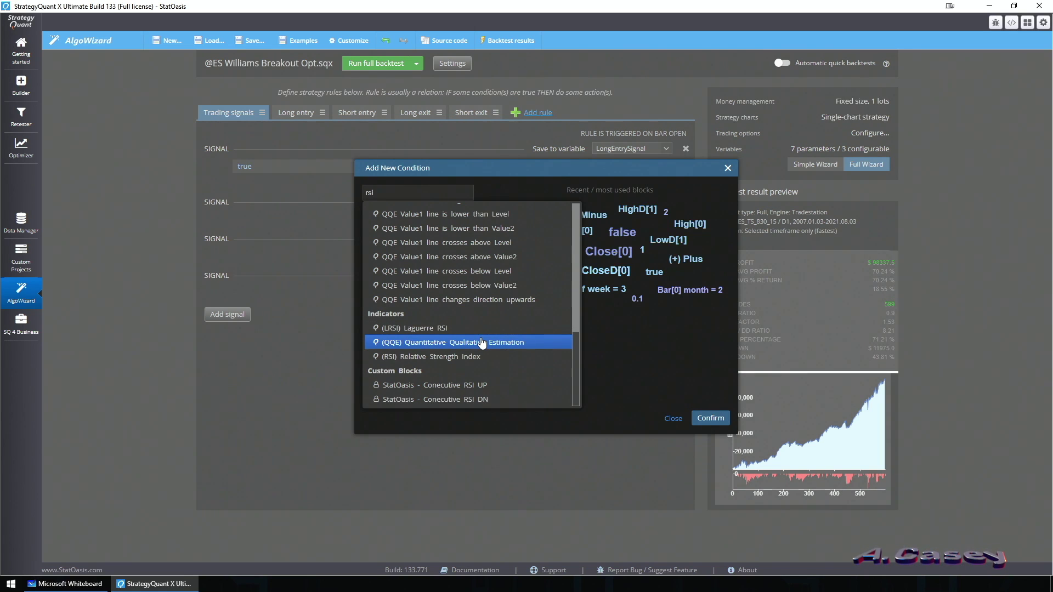
{"action": "left_click", "coordinate": [476, 386]}
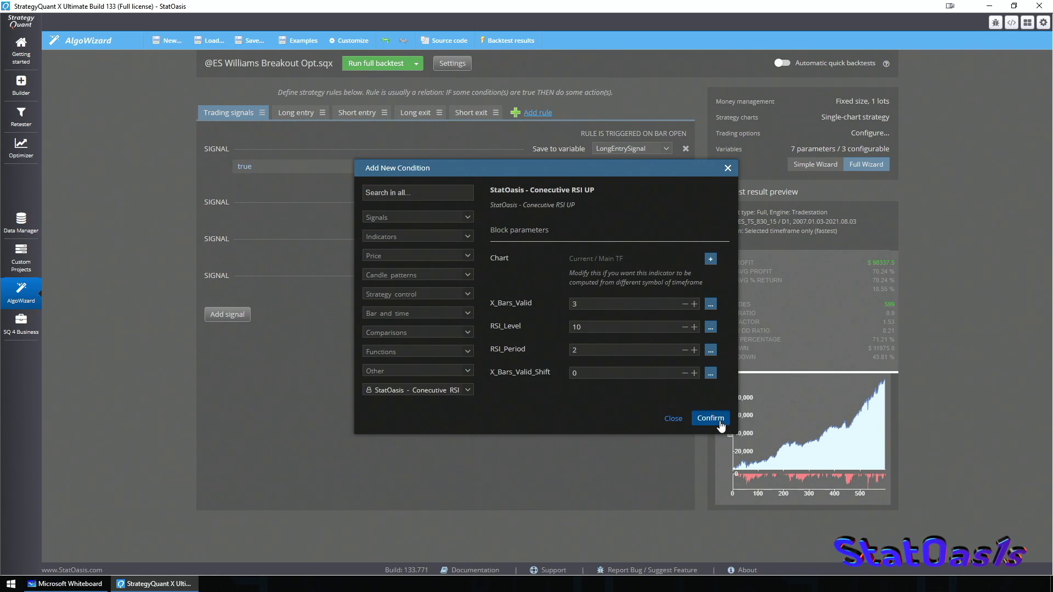
{"action": "key", "text": "Return"}
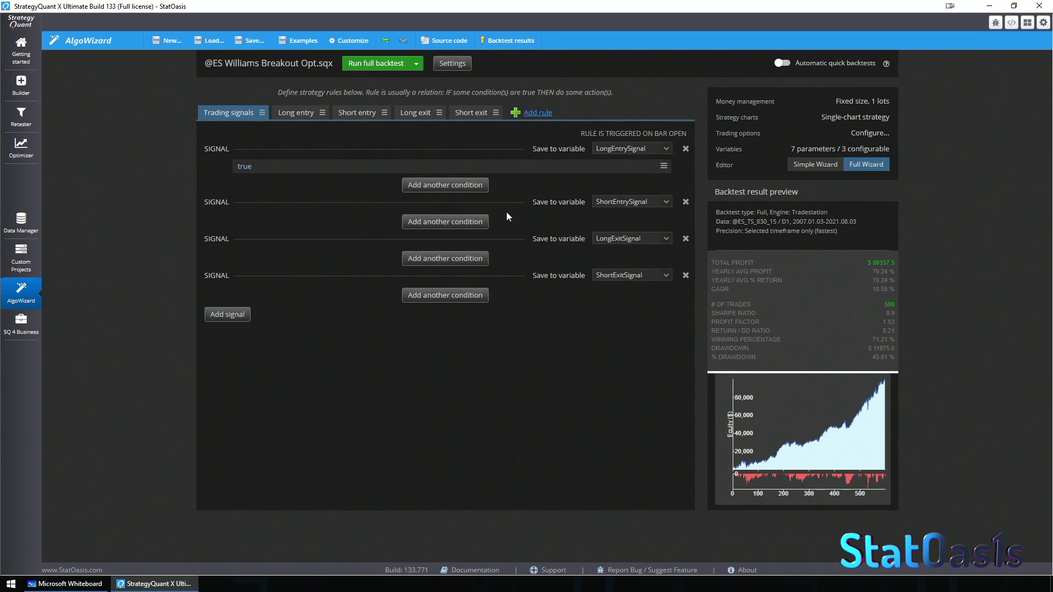
Step: Paste the StatOasis - Conecutive RSI UP condition after the true condition of LongEntrySignal
{"action": "left_click", "coordinate": [663, 166]}
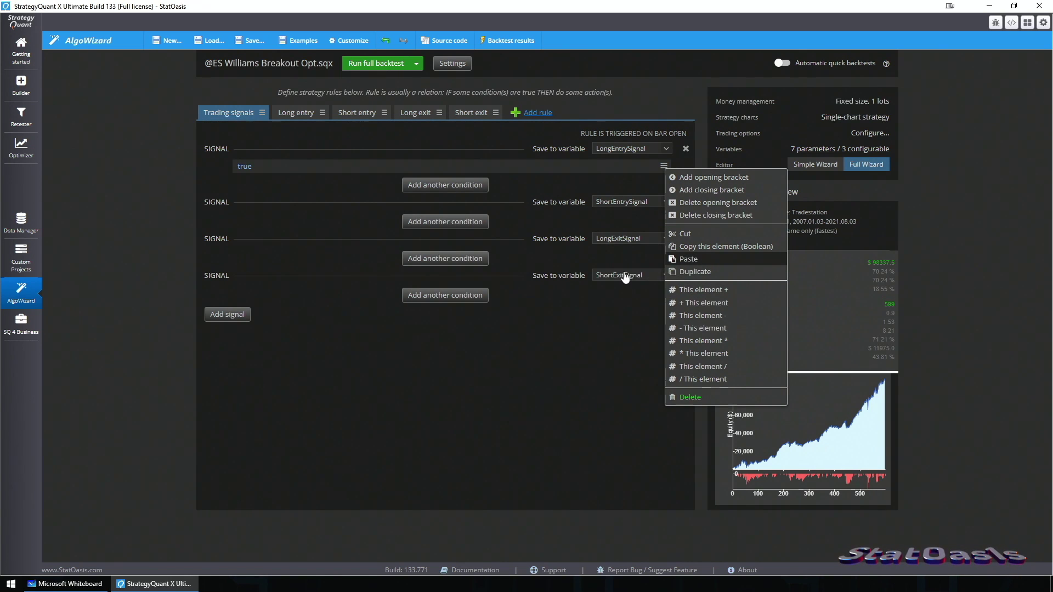
{"action": "left_click", "coordinate": [689, 259]}
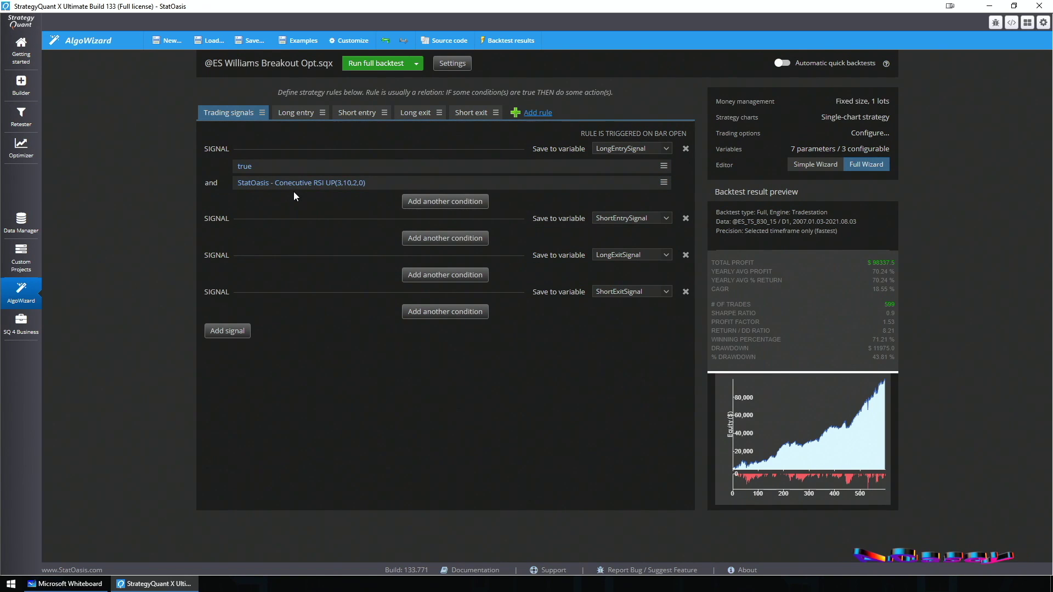